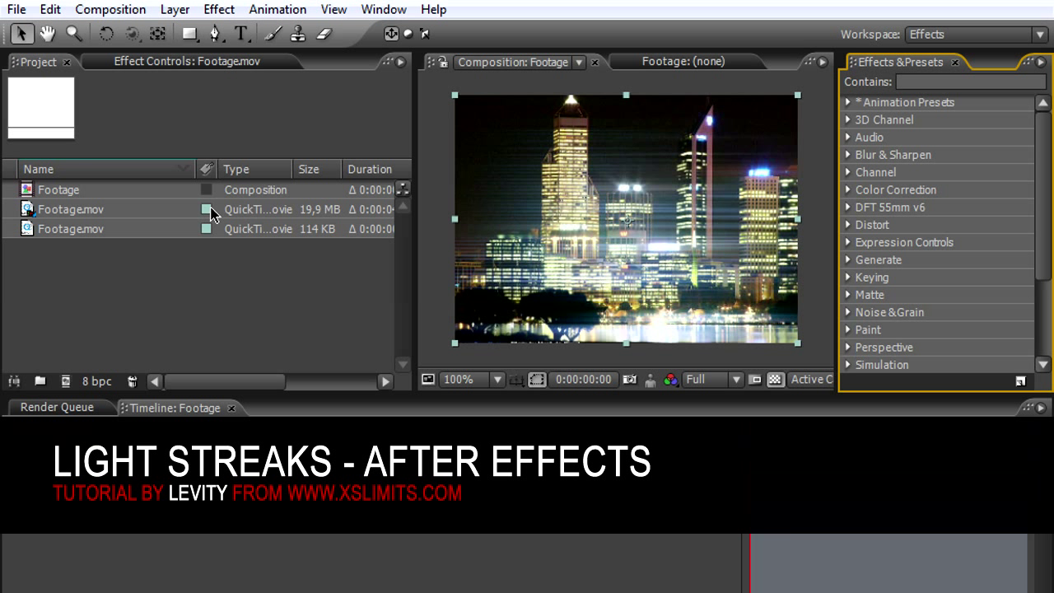
Create the Footage 2 composition from Footage.mov using the New Composition button.
click(629, 303)
scroll(628, 303, up, 1)
scroll(628, 304, down, 1)
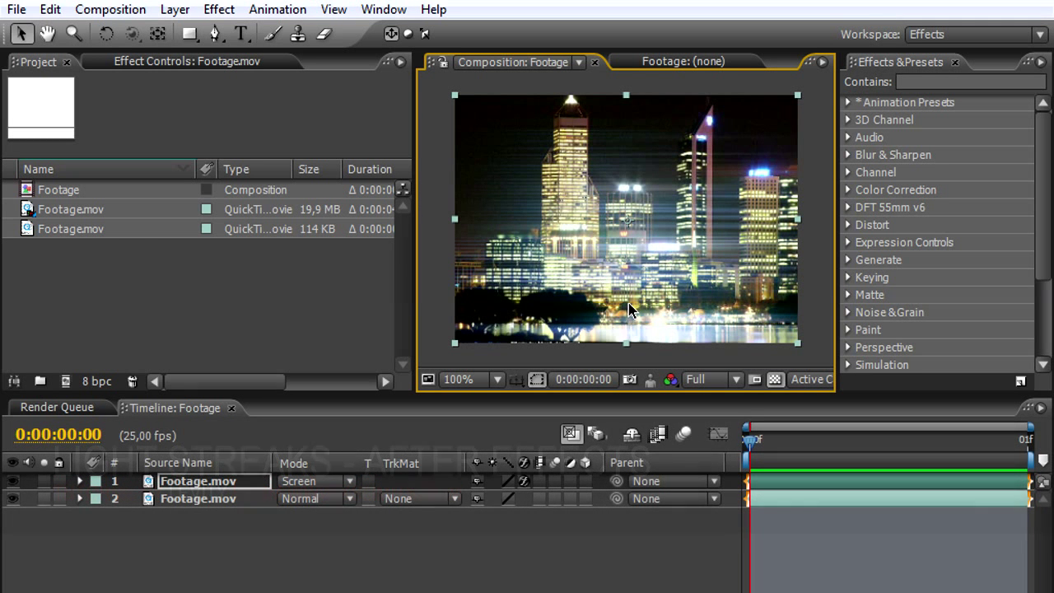
click(71, 209)
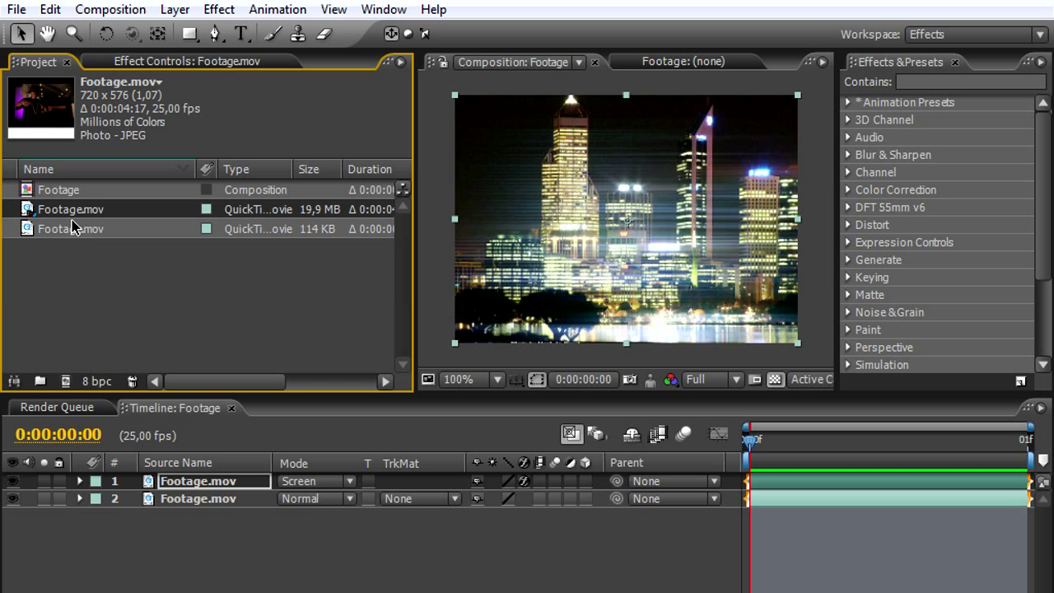
drag(77, 225, 67, 385)
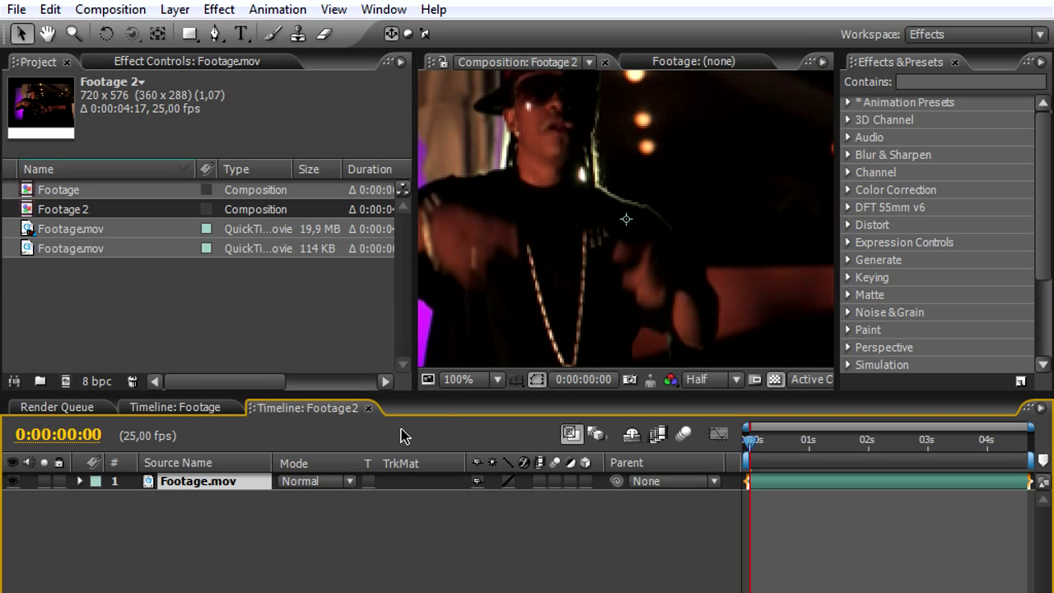
scroll(562, 288, down, 1)
Widen the viewer, move partway into the clip, and compare it with the city-lights Footage composition.
drag(413, 331, 247, 330)
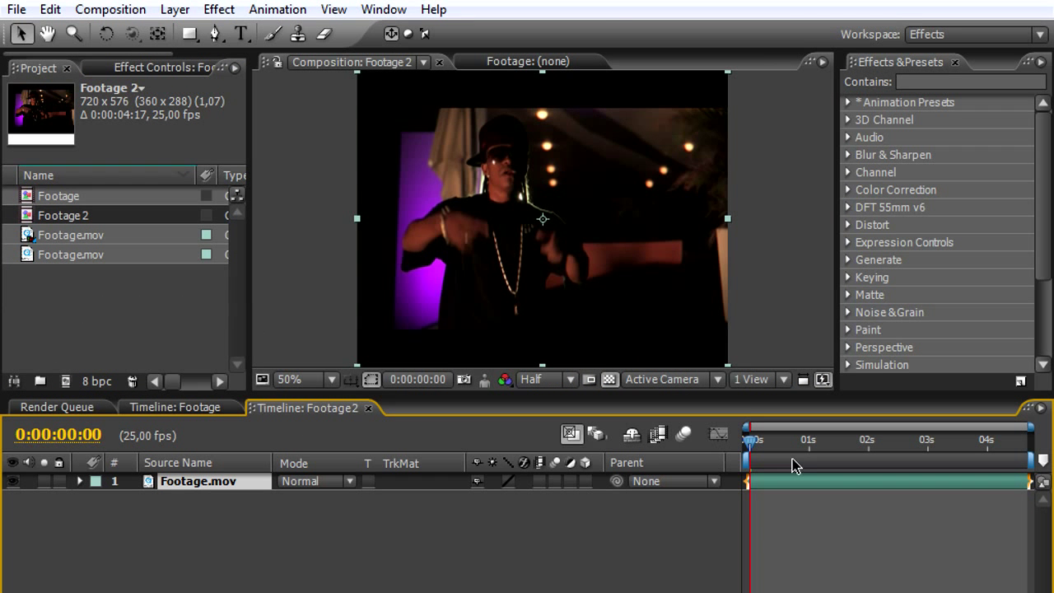
drag(774, 441, 854, 447)
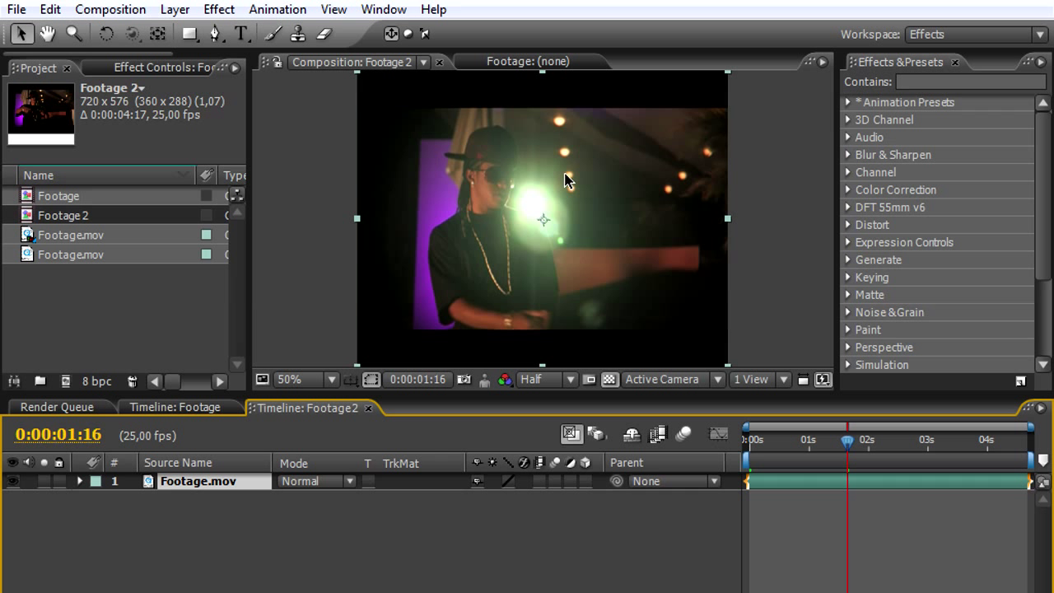
click(204, 406)
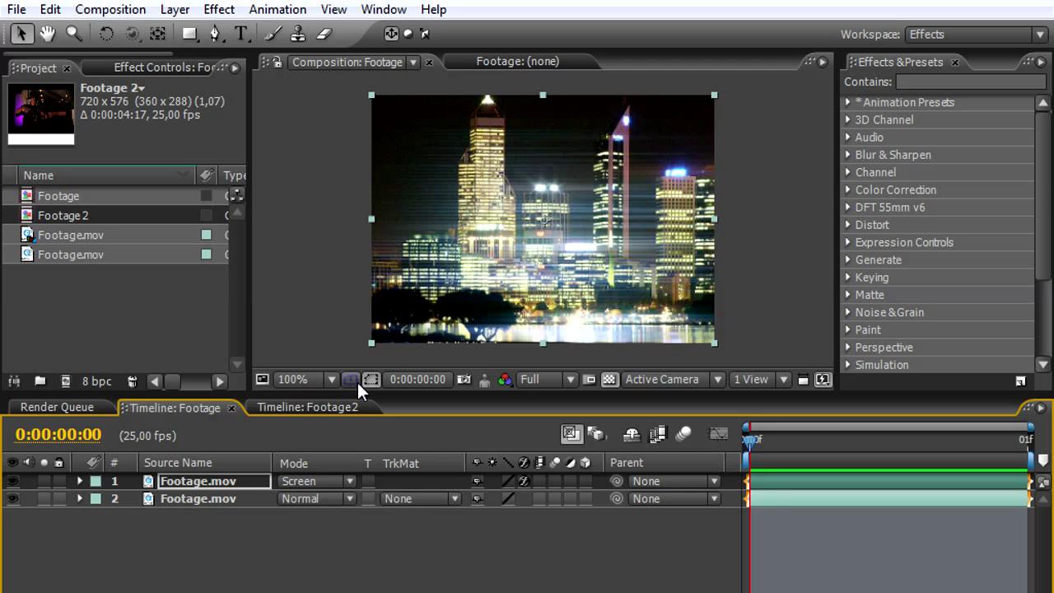
click(341, 403)
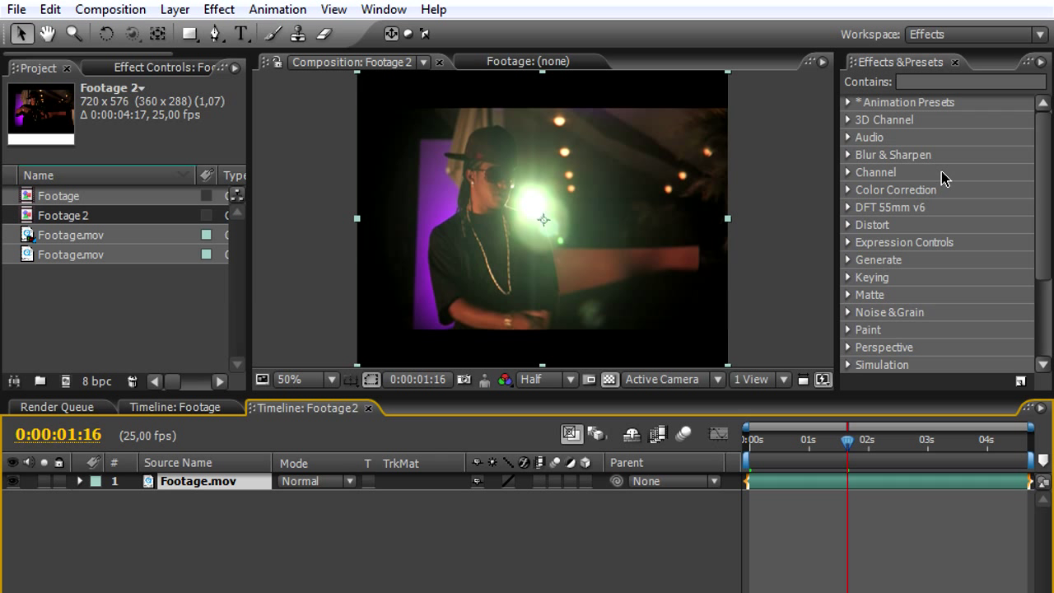
click(174, 407)
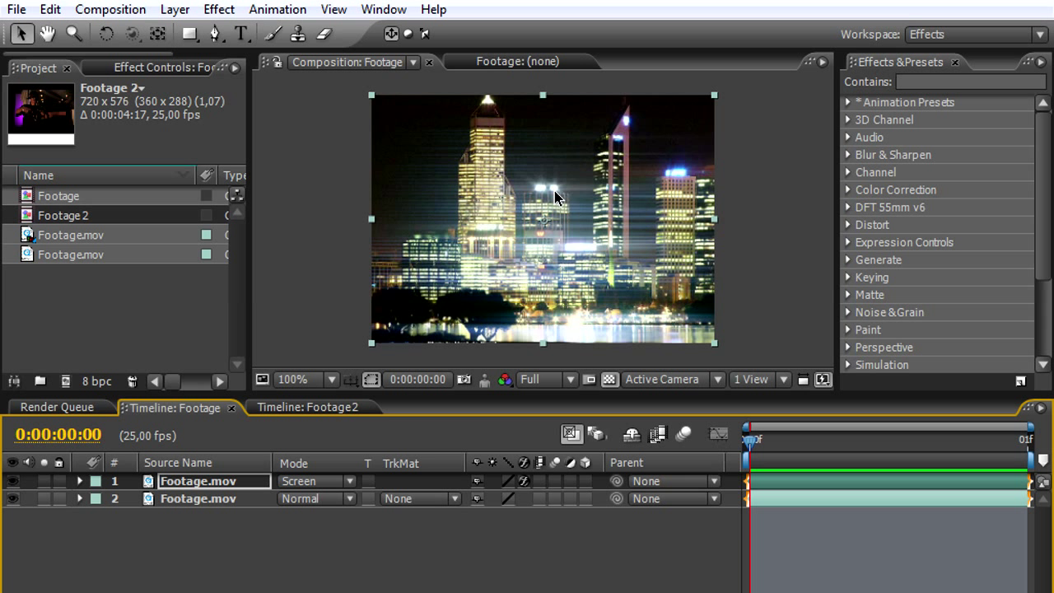
In Footage 2, go to 0:00:02:04 and duplicate the Footage.mov layer.
click(310, 406)
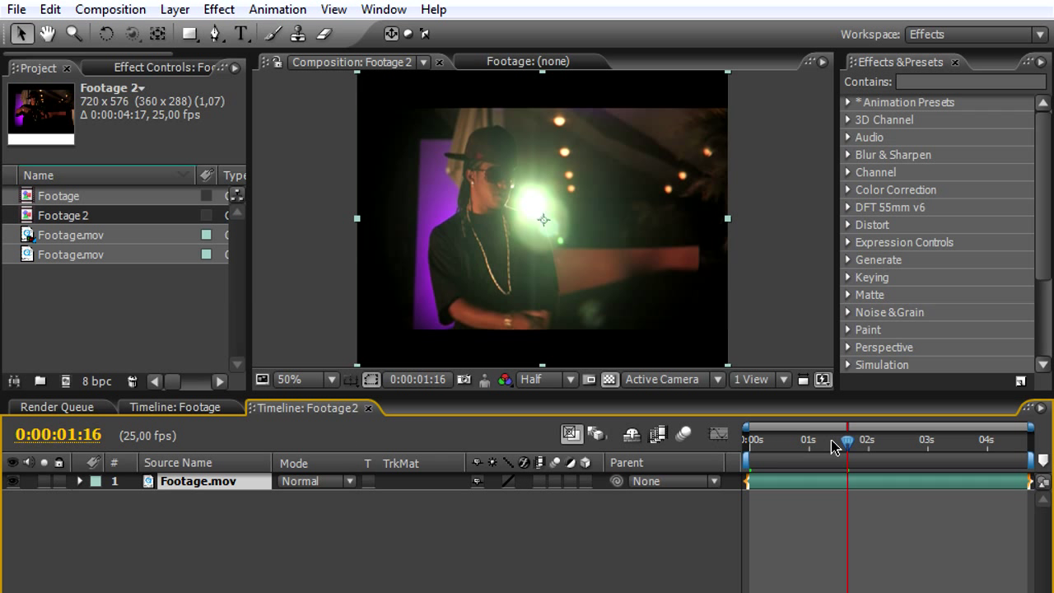
drag(830, 439, 876, 440)
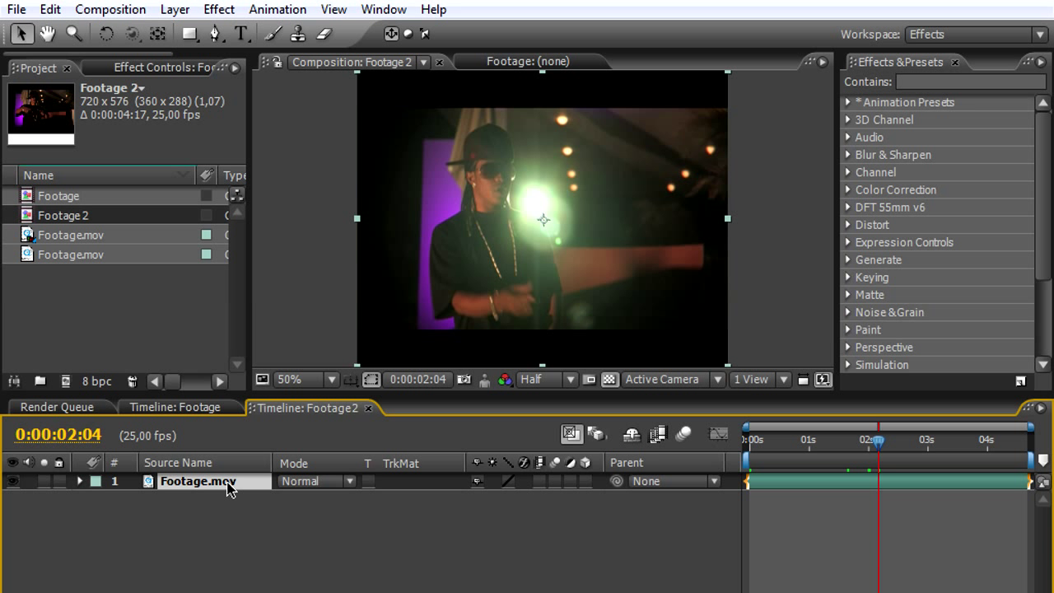
key(ctrl+d)
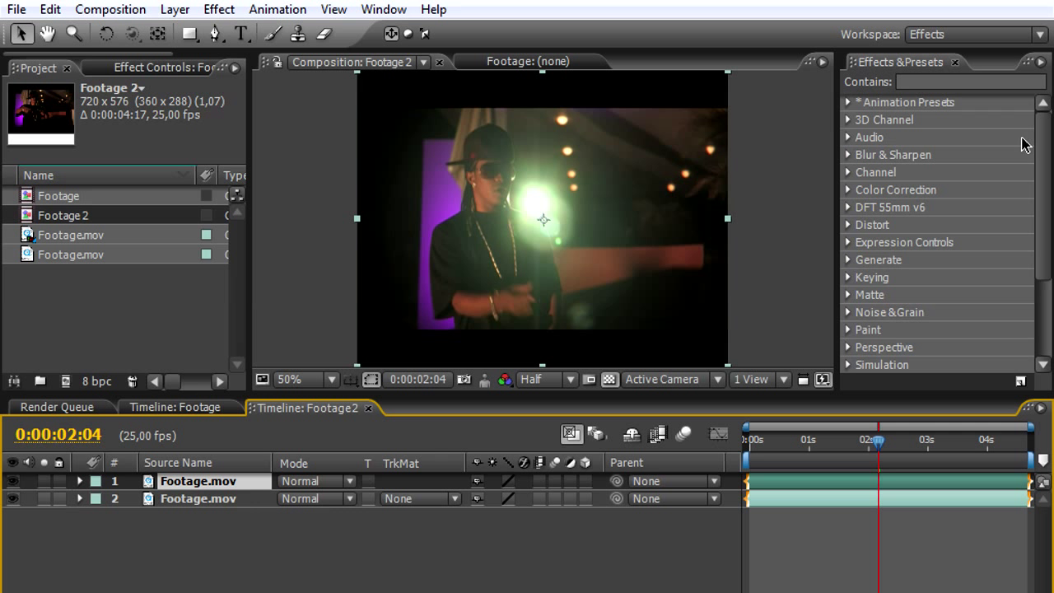
Apply Directional Blur from Blur & Sharpen to the top Footage.mov layer.
click(847, 155)
scroll(928, 172, down, 3)
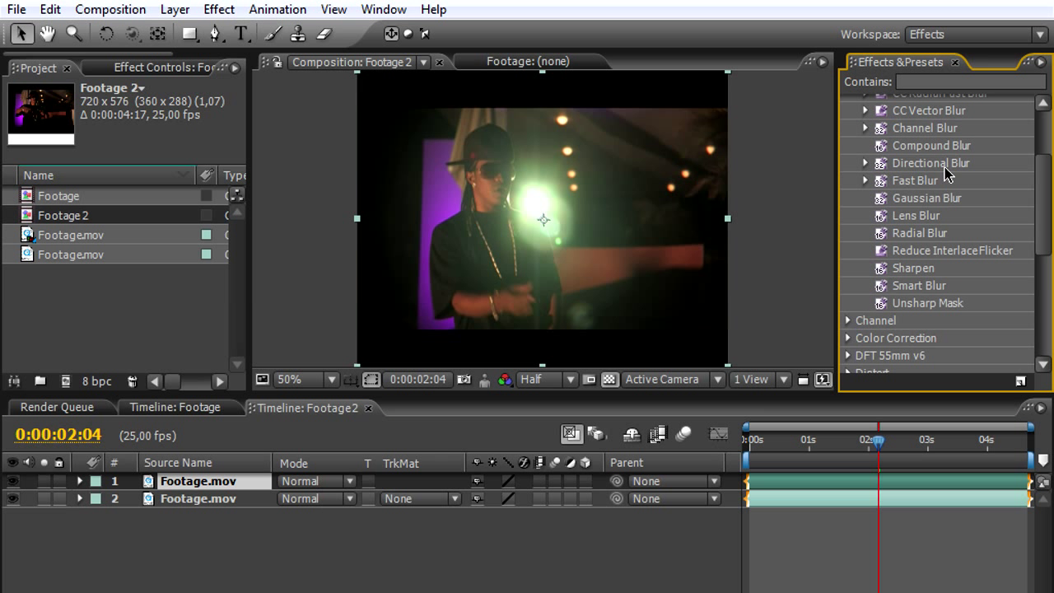
drag(945, 168, 261, 489)
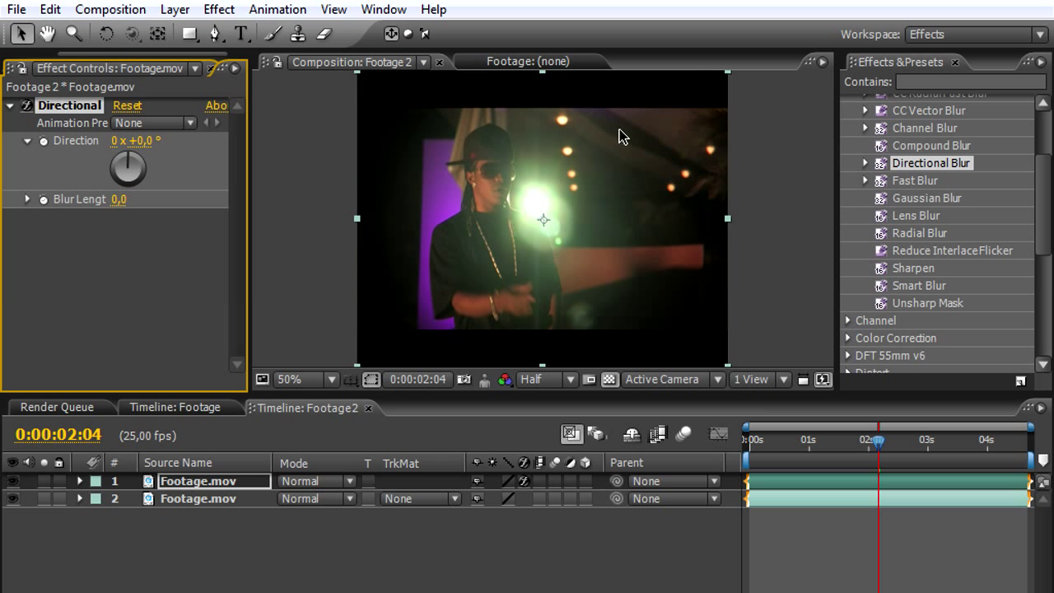
click(206, 404)
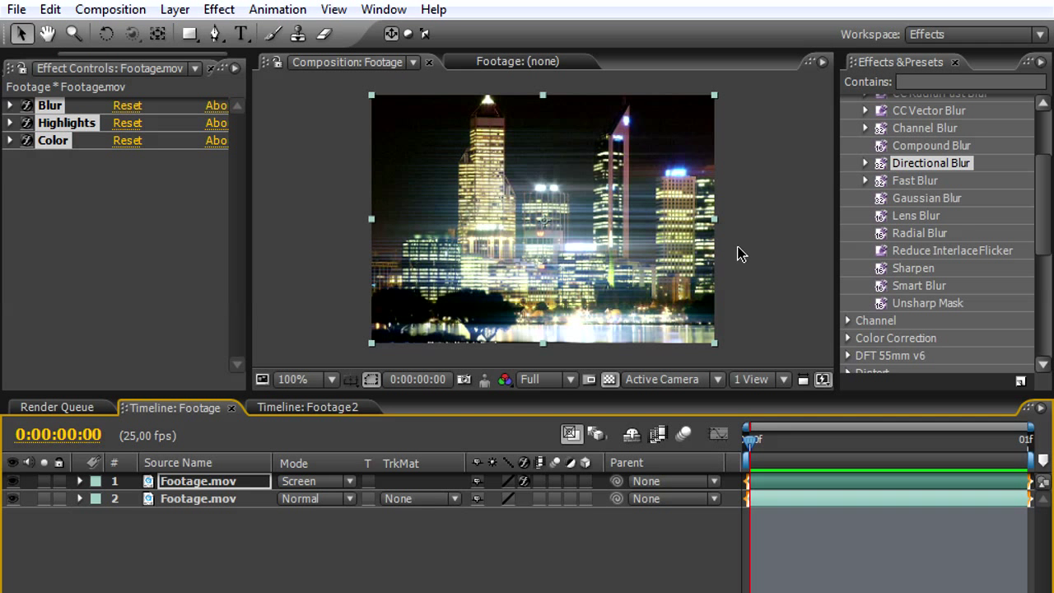
click(272, 407)
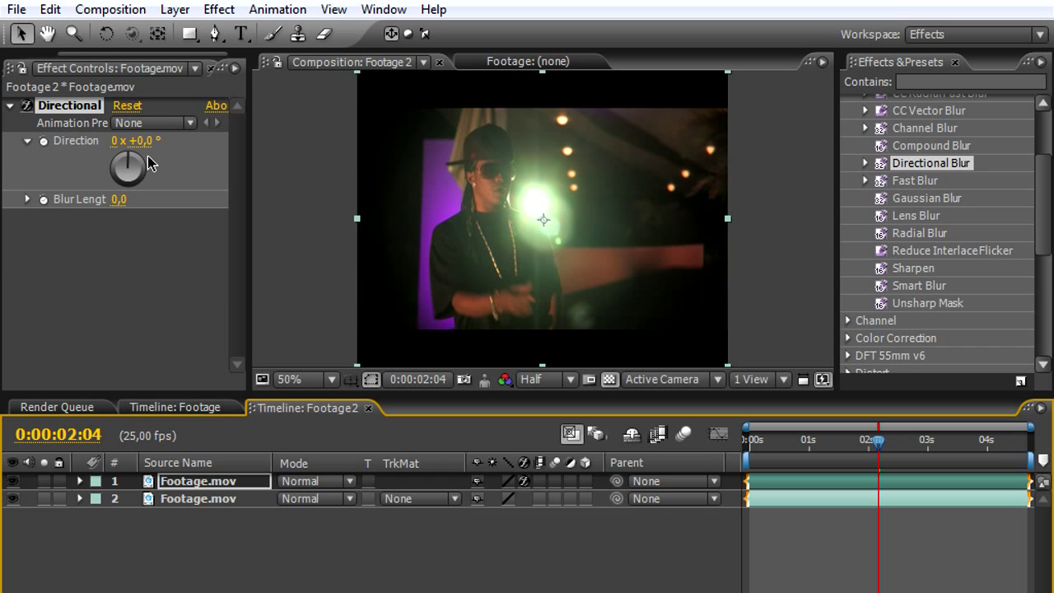
Set the Directional Blur direction to 90° and blur length to 300.
drag(144, 142, 281, 186)
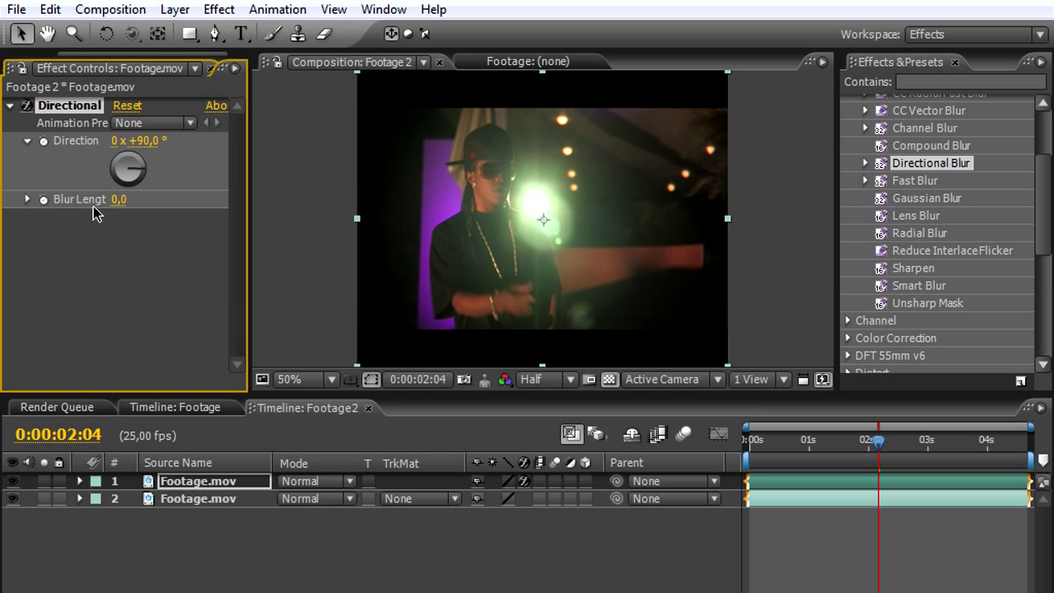
drag(118, 199, 544, 211)
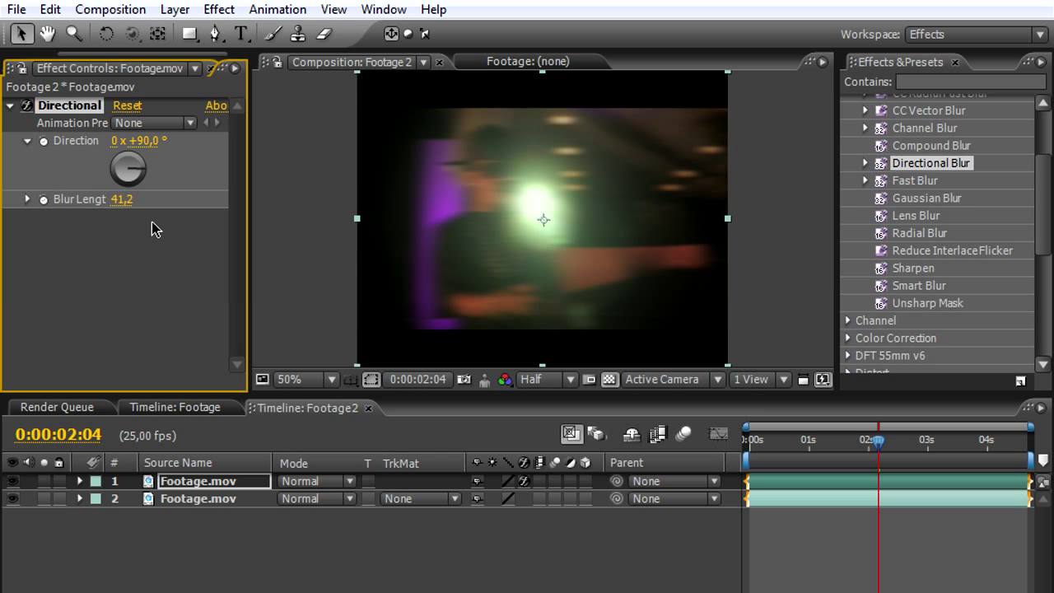
drag(122, 199, 187, 212)
click(125, 200)
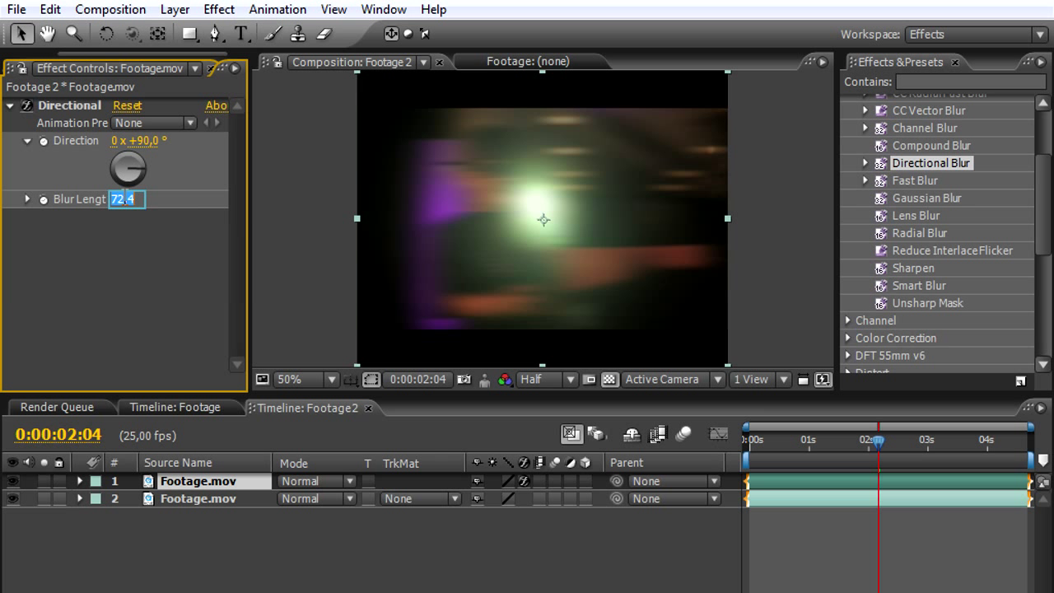
text(300)
key(Return)
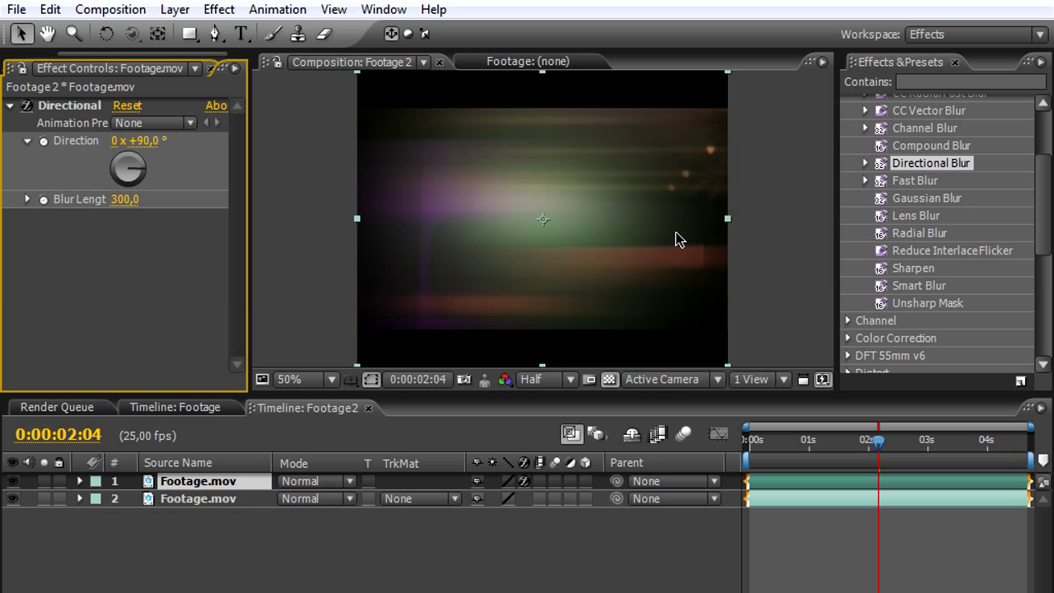
click(219, 502)
click(202, 484)
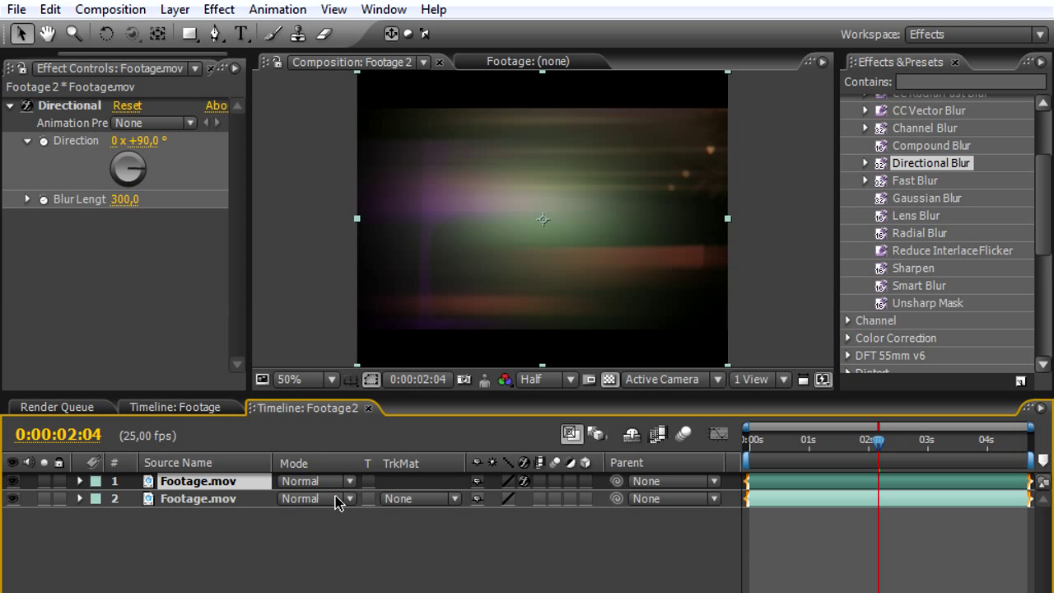
key(F4)
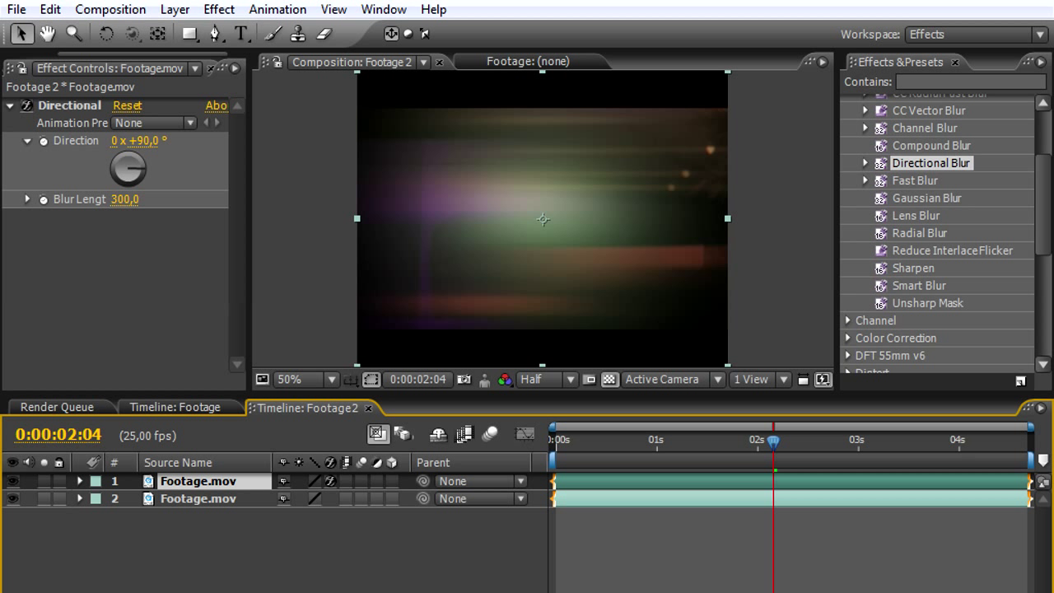
key(F4)
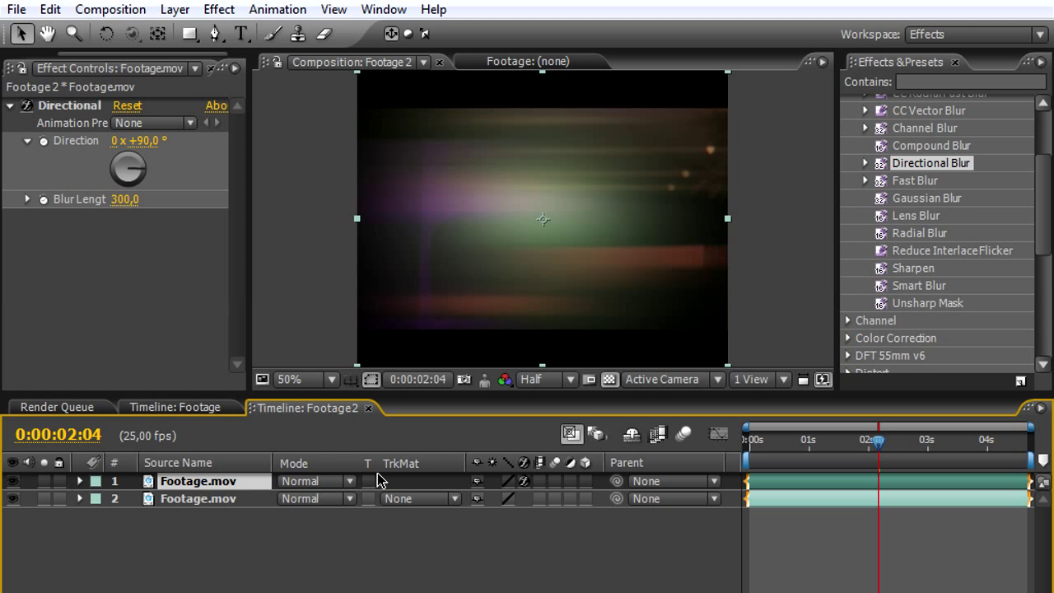
click(323, 484)
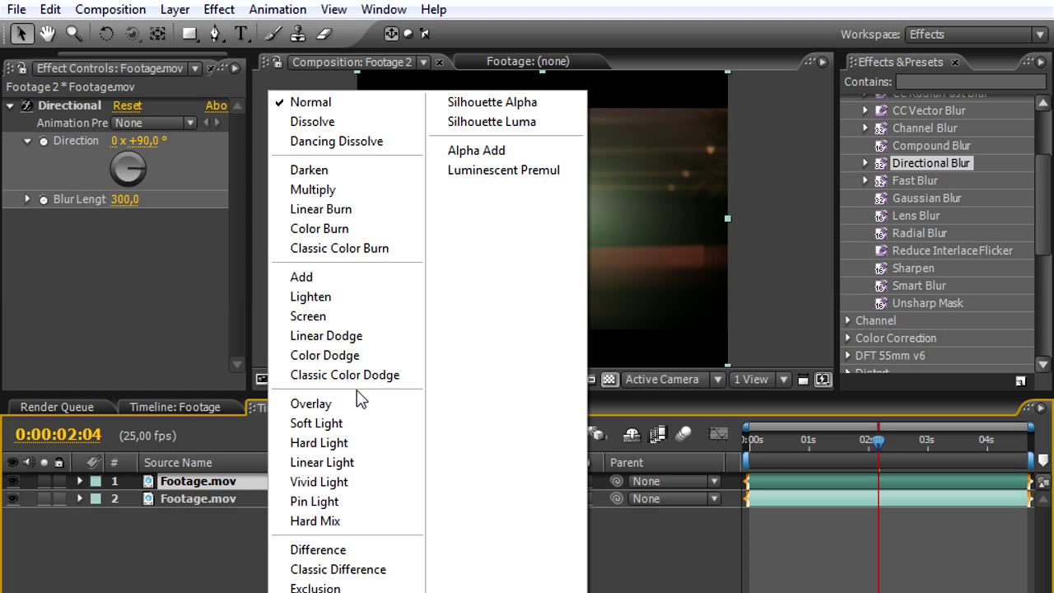
click(366, 320)
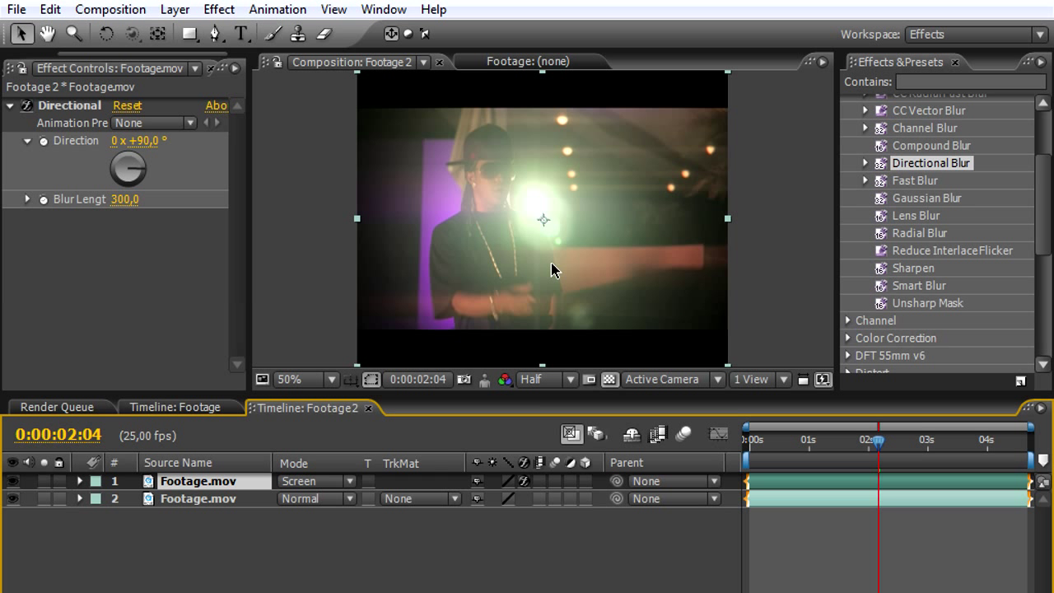
click(188, 499)
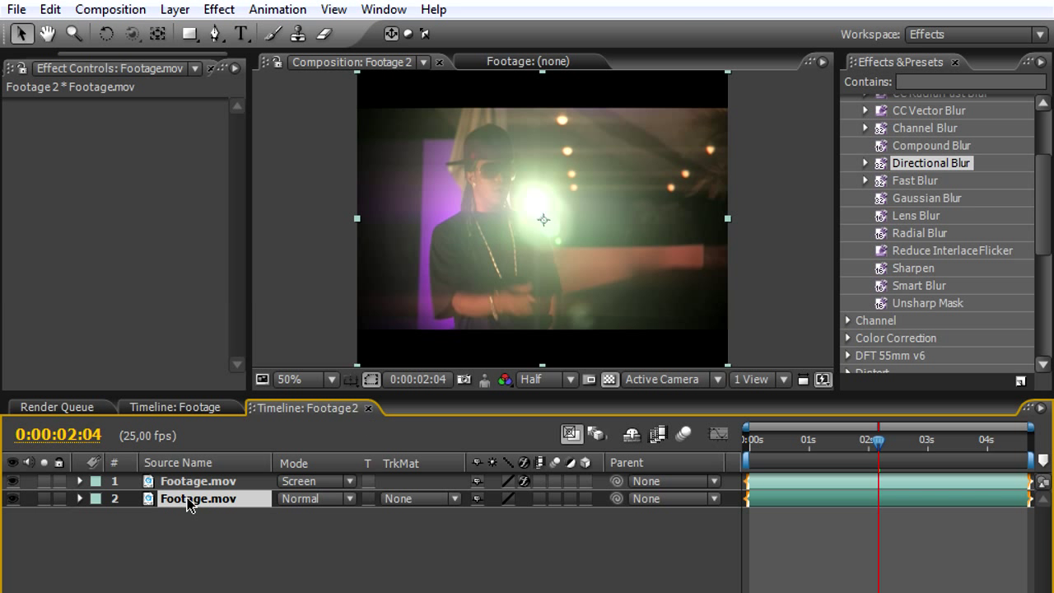
click(14, 499)
click(14, 498)
click(13, 498)
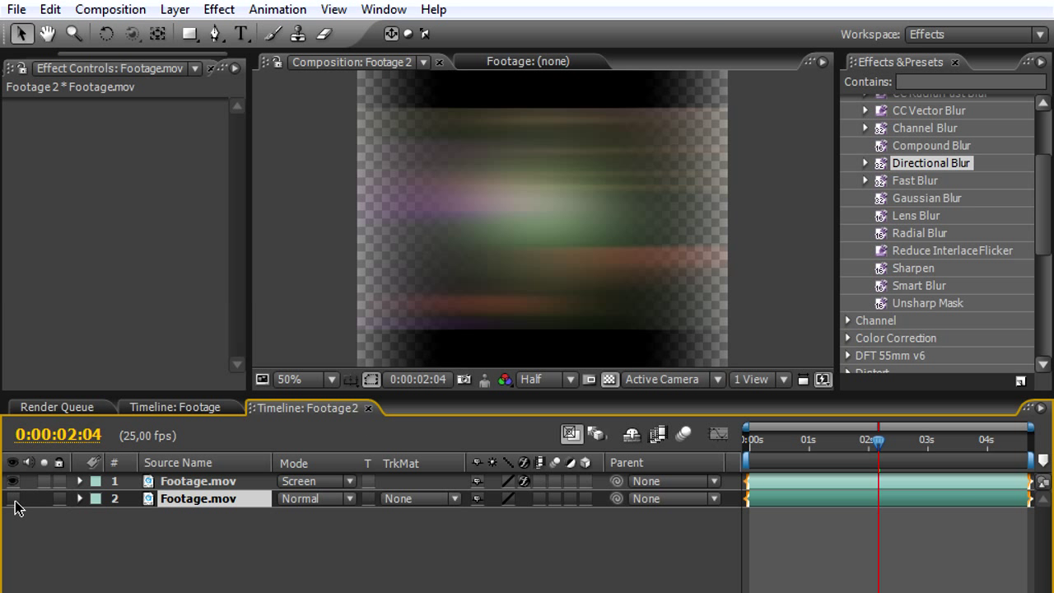
click(14, 499)
click(13, 498)
click(14, 499)
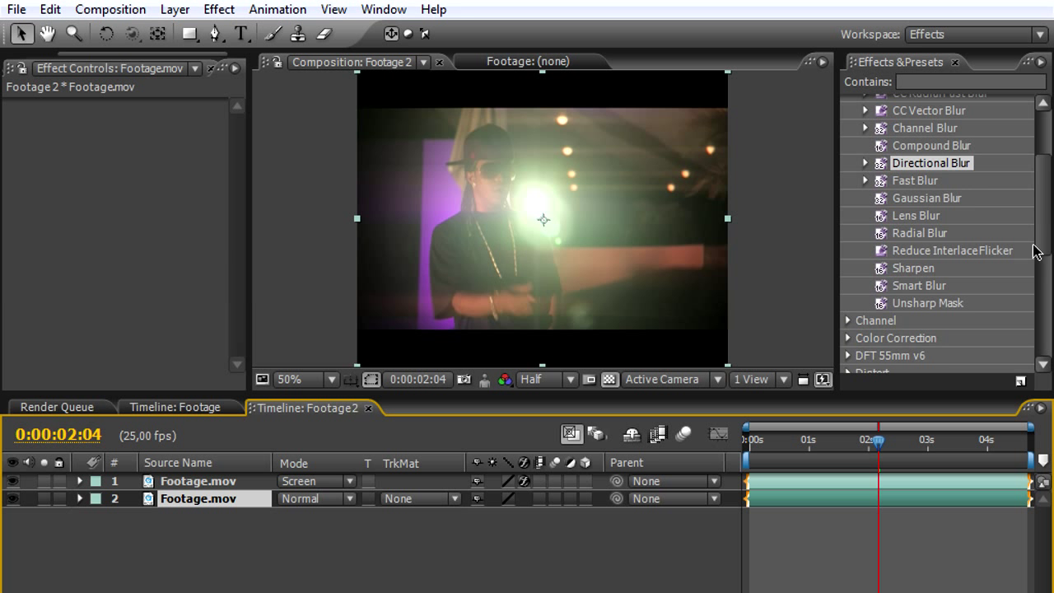
Apply Levels from Color Correction to the blurred top layer.
drag(1045, 245, 1048, 280)
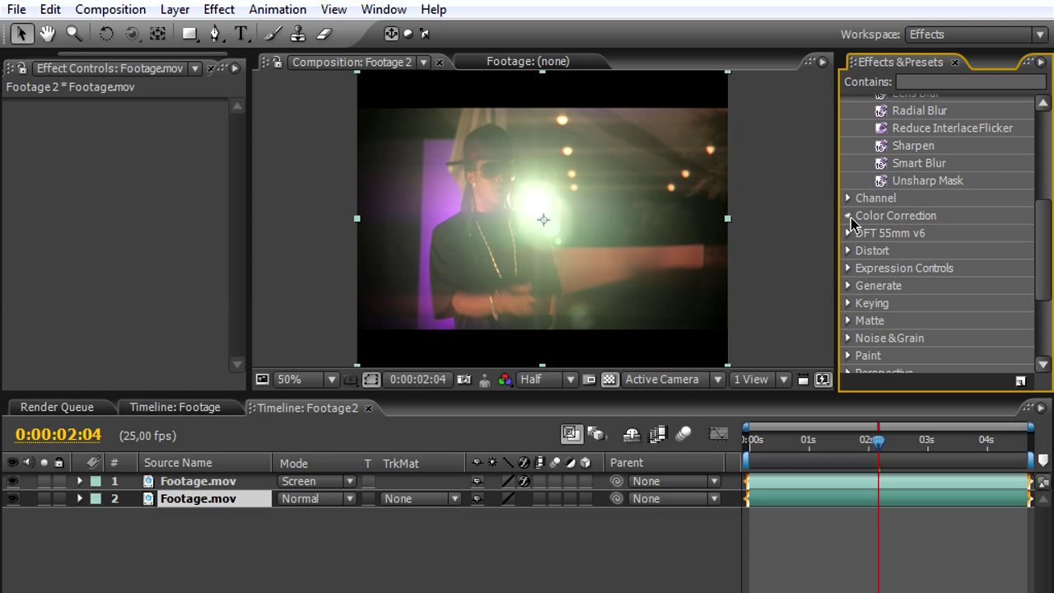
click(848, 215)
scroll(955, 265, down, 1)
scroll(951, 268, down, 2)
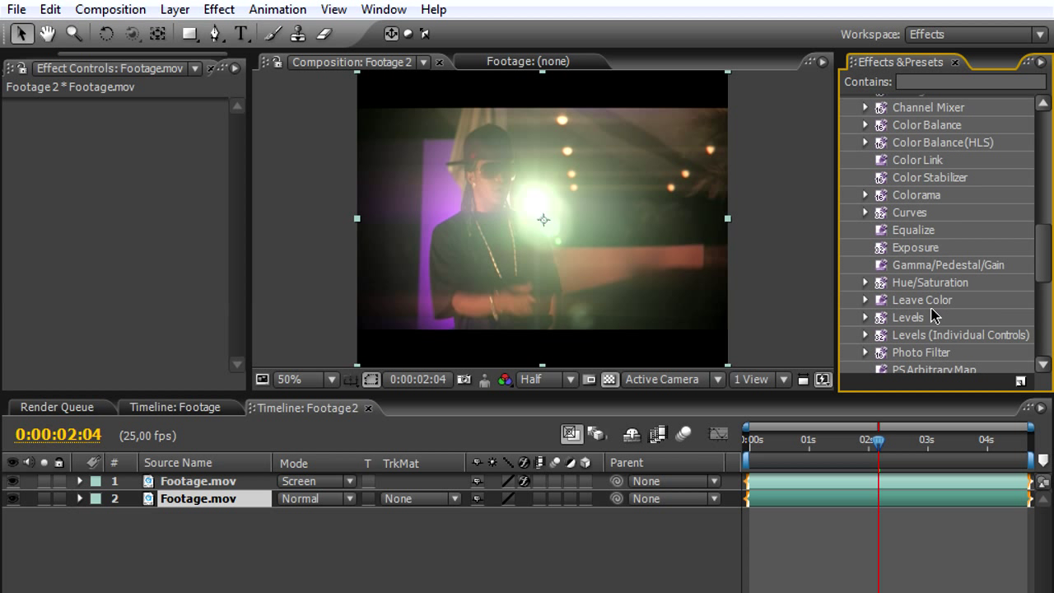
drag(917, 317, 811, 481)
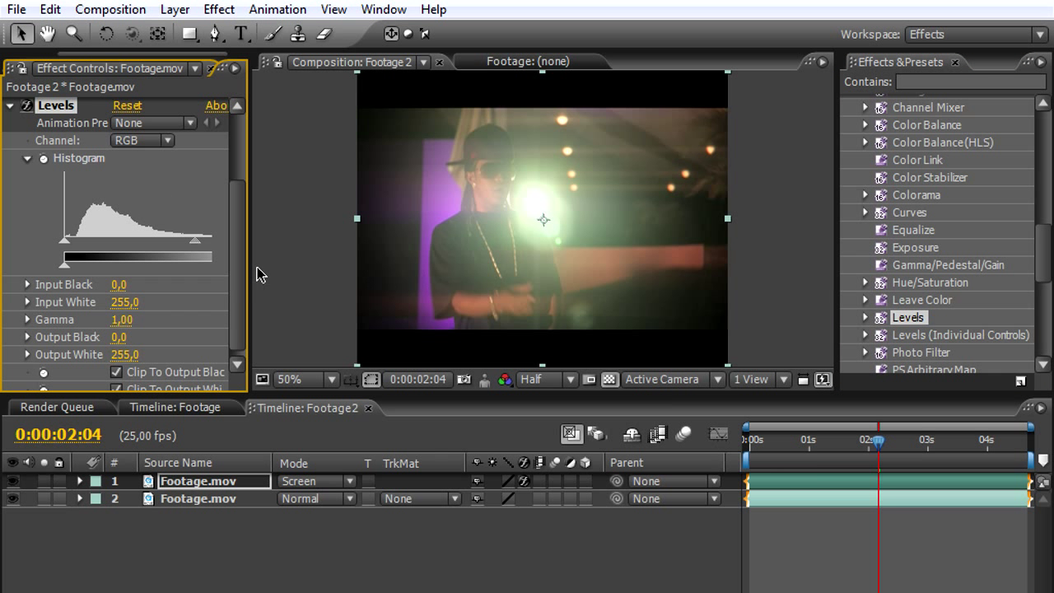
drag(250, 268, 368, 267)
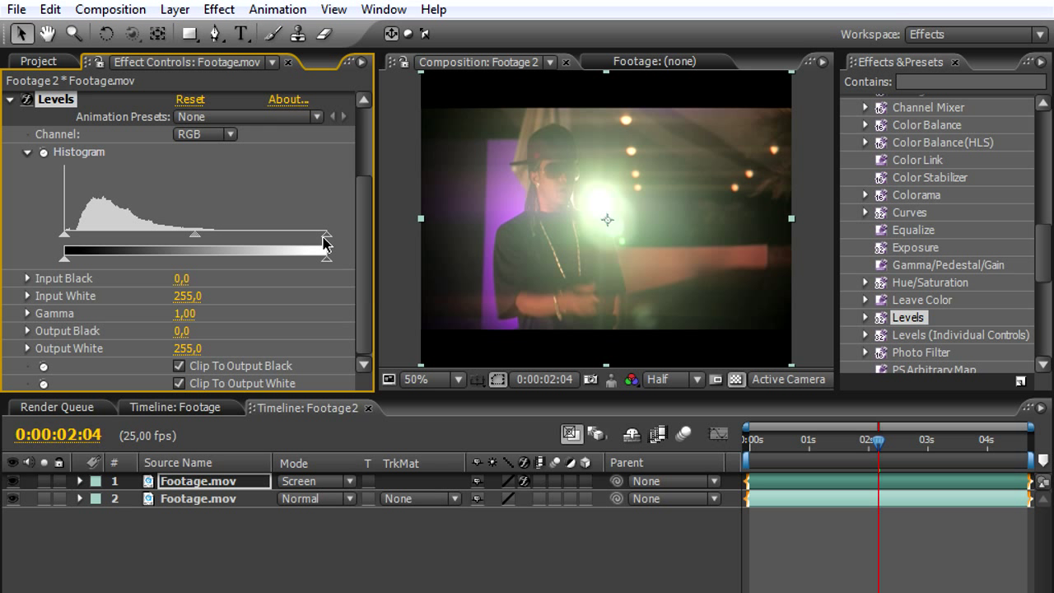
Set Levels to Input Black 23, Input White 100 and Gamma 0.62, checking earlier frames.
drag(328, 242, 234, 238)
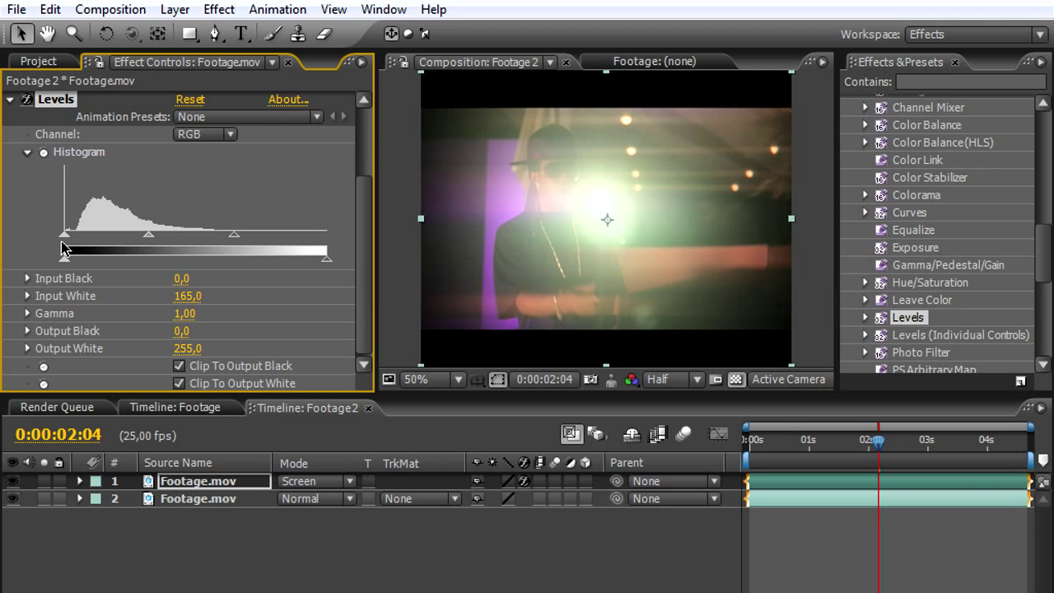
drag(66, 238, 88, 233)
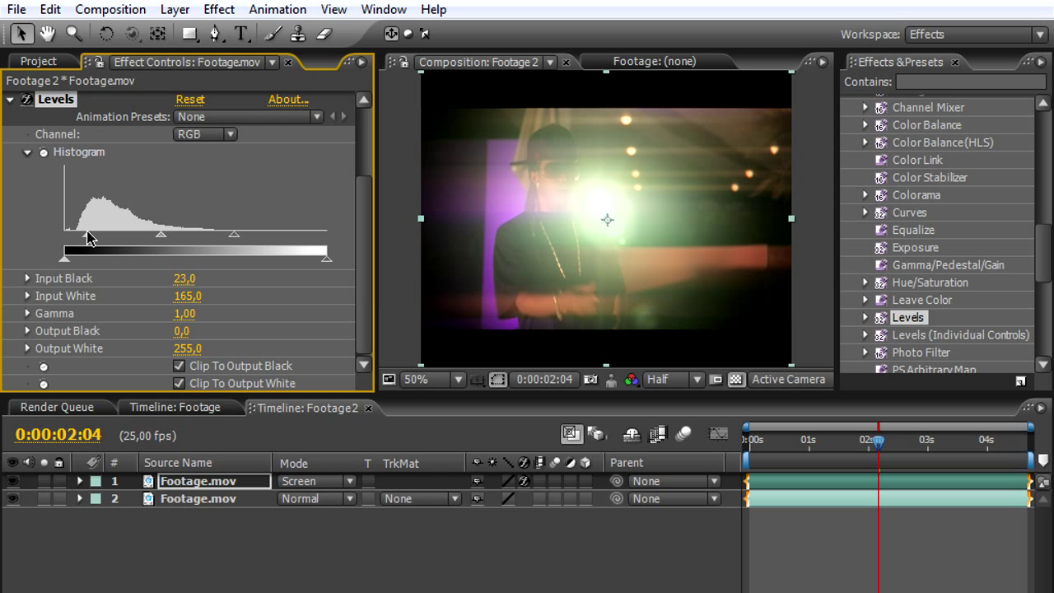
drag(161, 234, 184, 241)
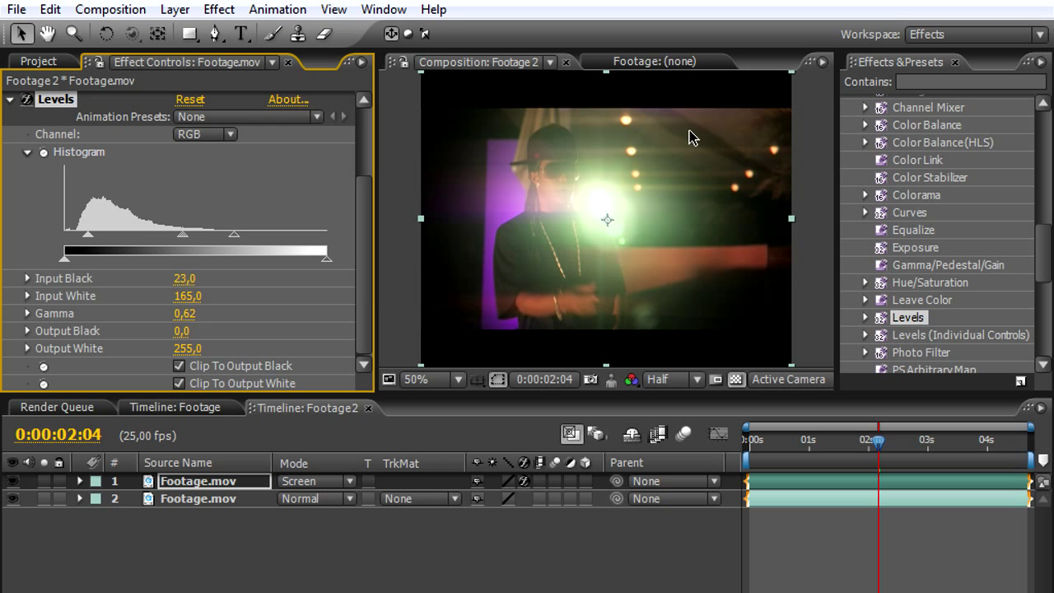
drag(877, 442, 960, 444)
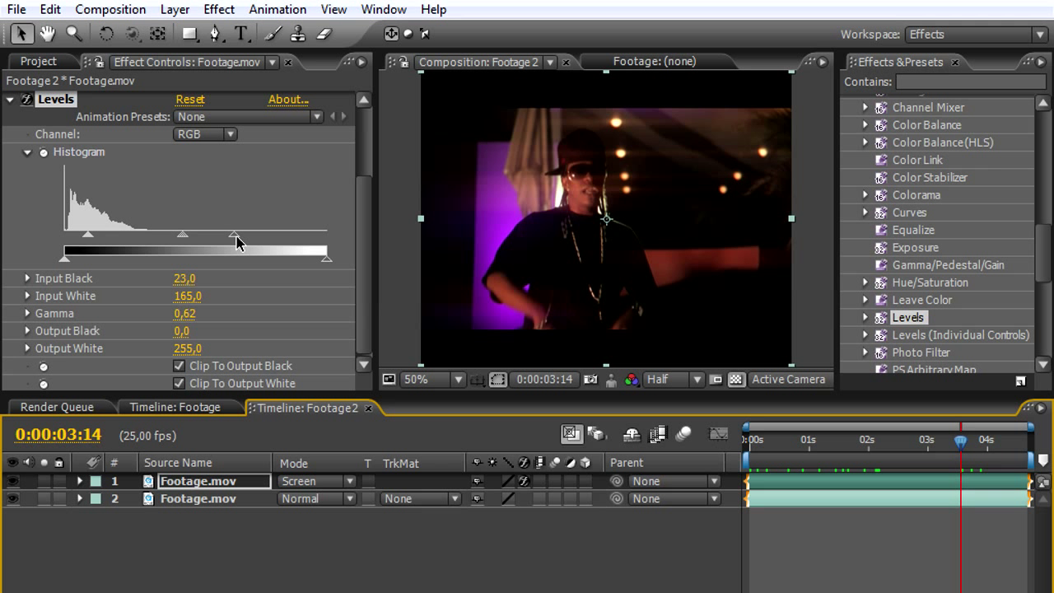
mouse_move(235, 234)
mouse_down()
mouse_move(254, 236)
mouse_move(167, 237)
mouse_up()
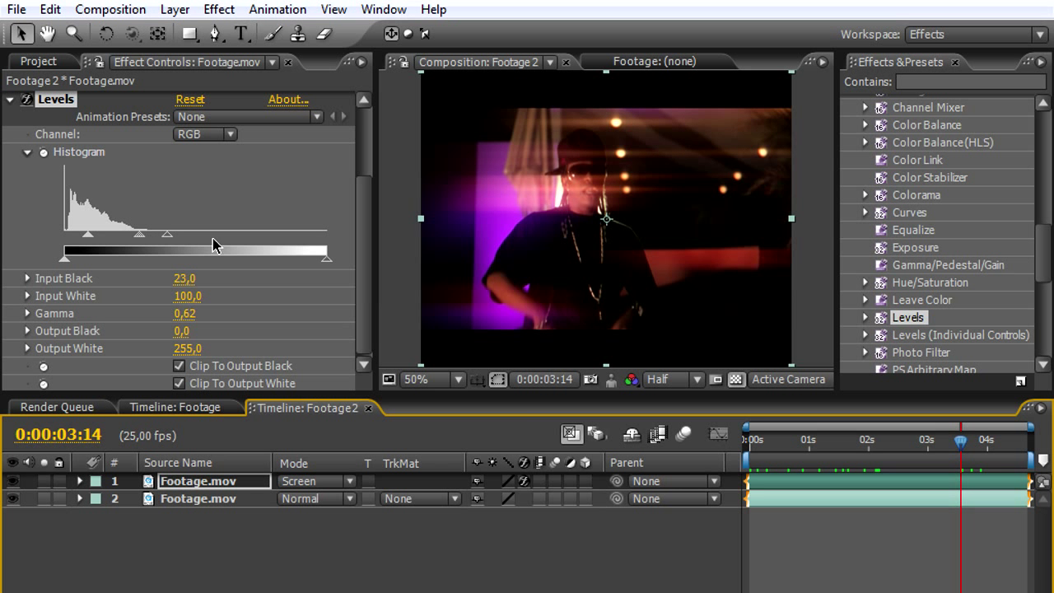
drag(981, 441, 866, 443)
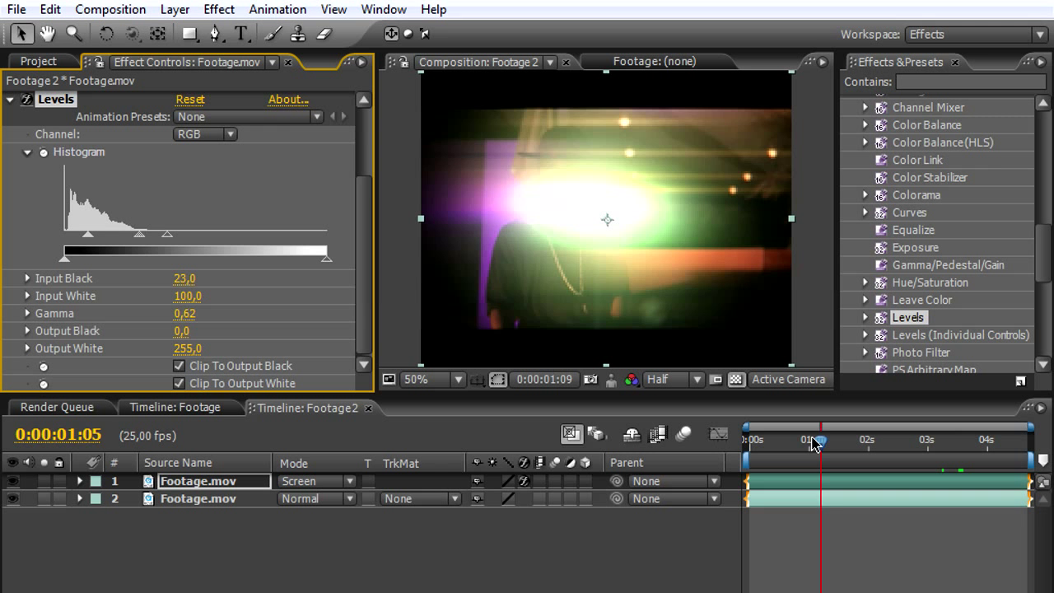
mouse_move(814, 443)
mouse_down()
mouse_move(784, 439)
mouse_move(808, 439)
mouse_up()
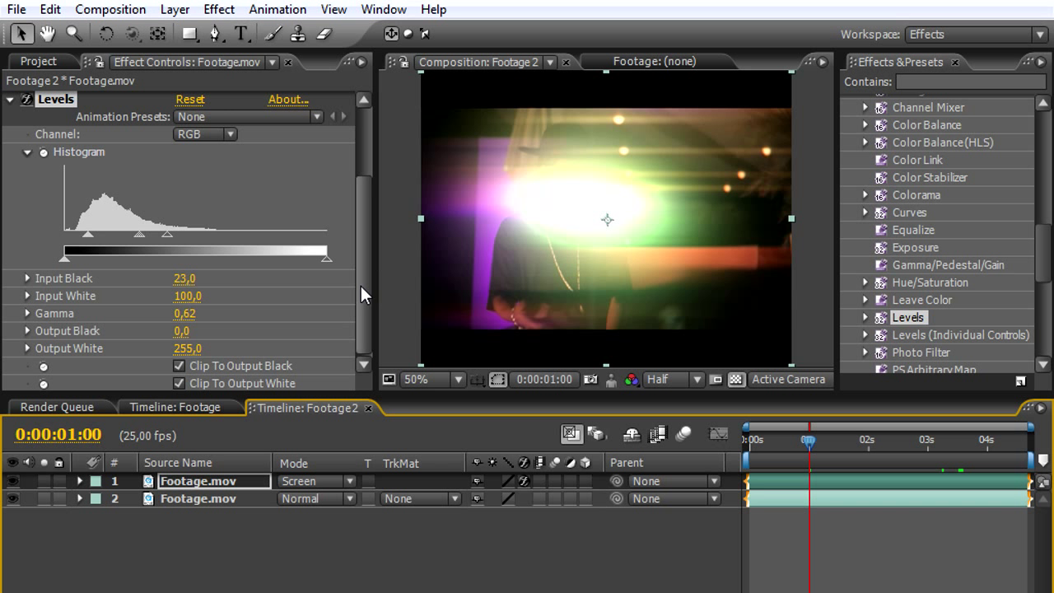
drag(360, 285, 363, 210)
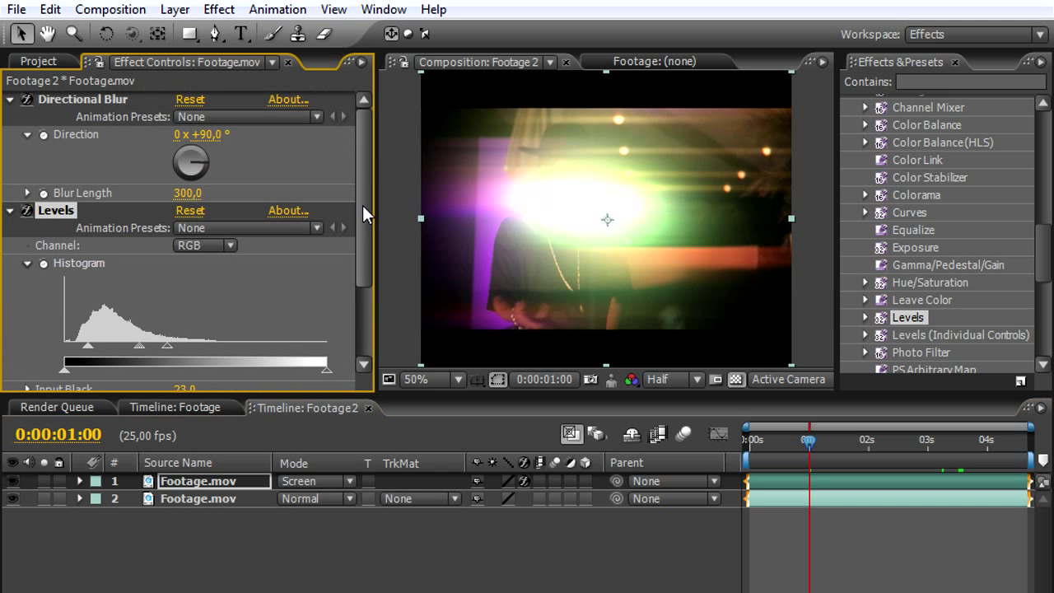
Raise the Directional Blur length from 300 to 600 and scrub to preview the longer streaks.
click(191, 192)
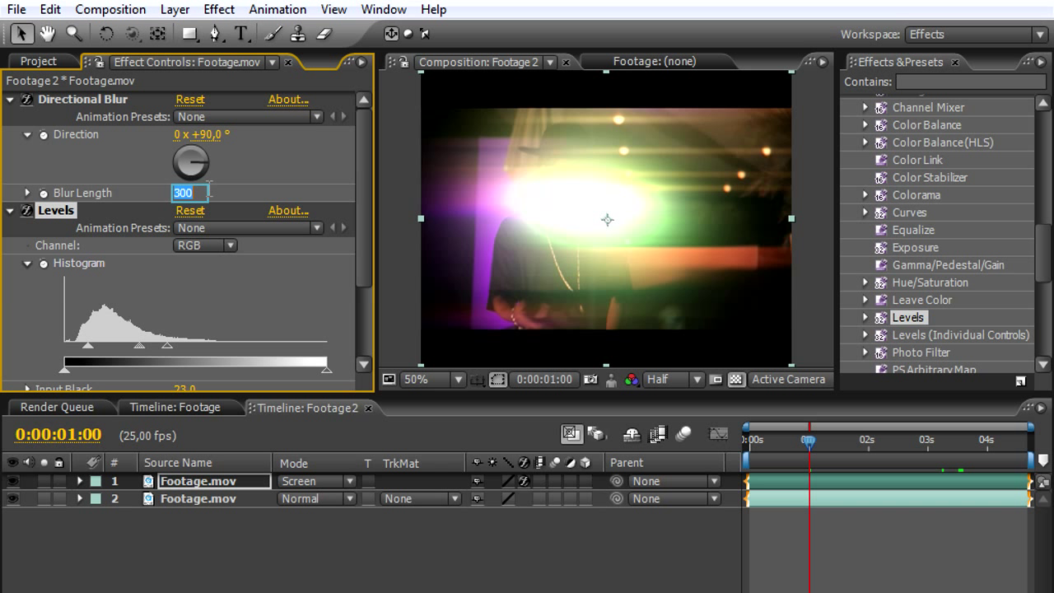
text(6)
click(278, 182)
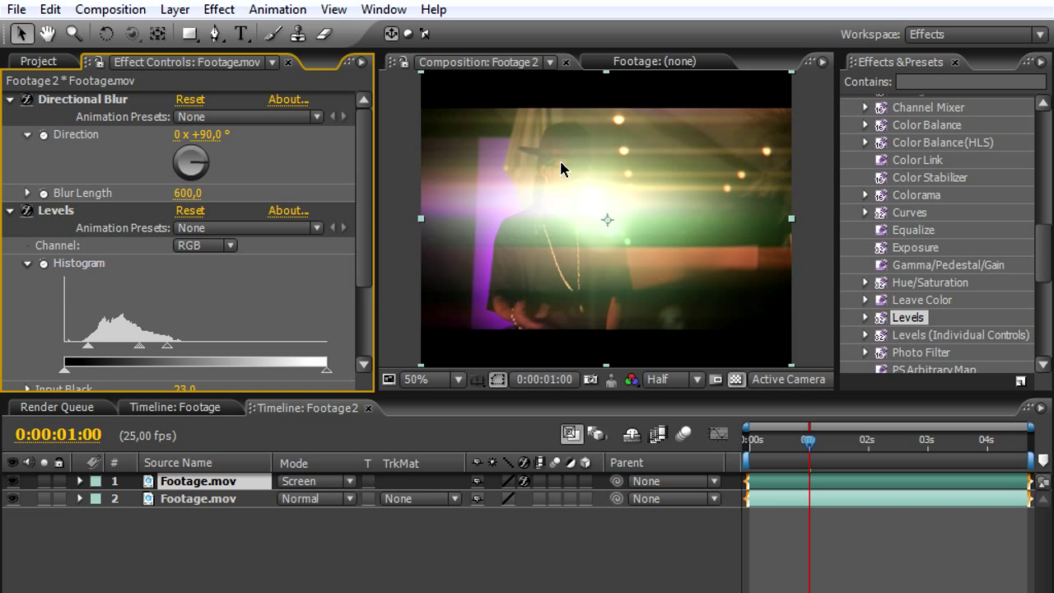
drag(807, 442, 949, 444)
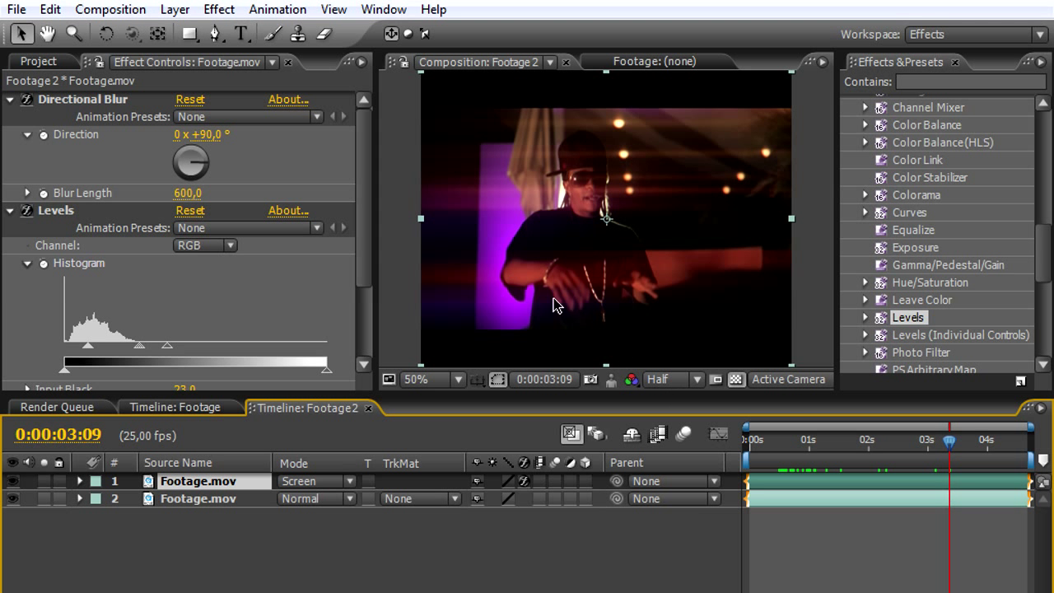
Try new Levels values, raising Input Black toward 40 and adjusting gamma and Input White.
click(11, 99)
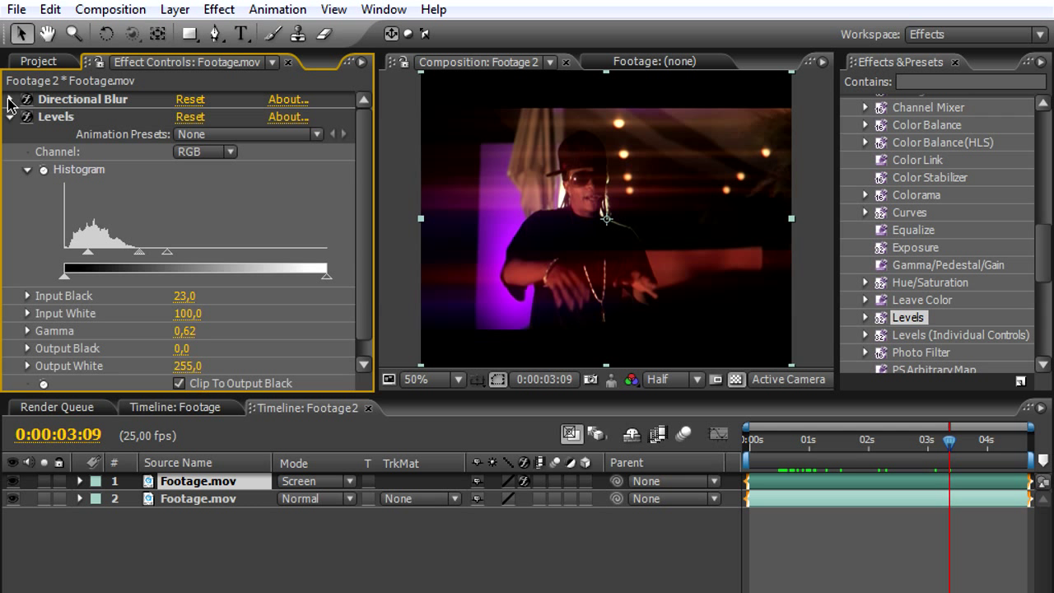
drag(171, 260, 354, 264)
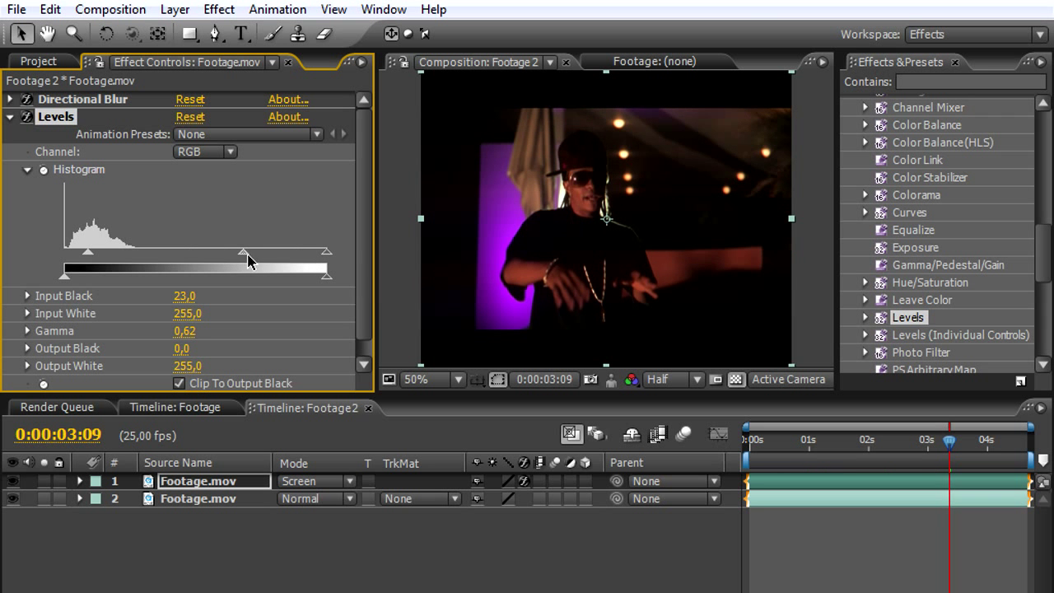
drag(243, 253, 162, 260)
mouse_move(95, 262)
mouse_down()
mouse_move(60, 257)
mouse_move(118, 257)
mouse_move(105, 256)
mouse_up()
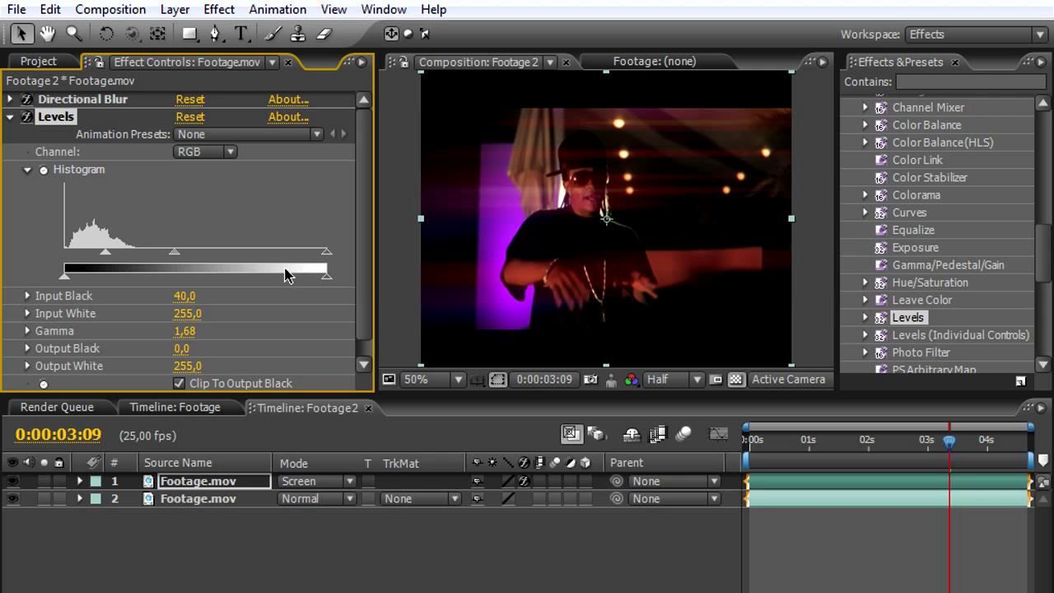
drag(258, 260, 264, 260)
mouse_move(157, 255)
mouse_down()
mouse_move(204, 258)
mouse_move(63, 259)
mouse_move(151, 258)
mouse_up()
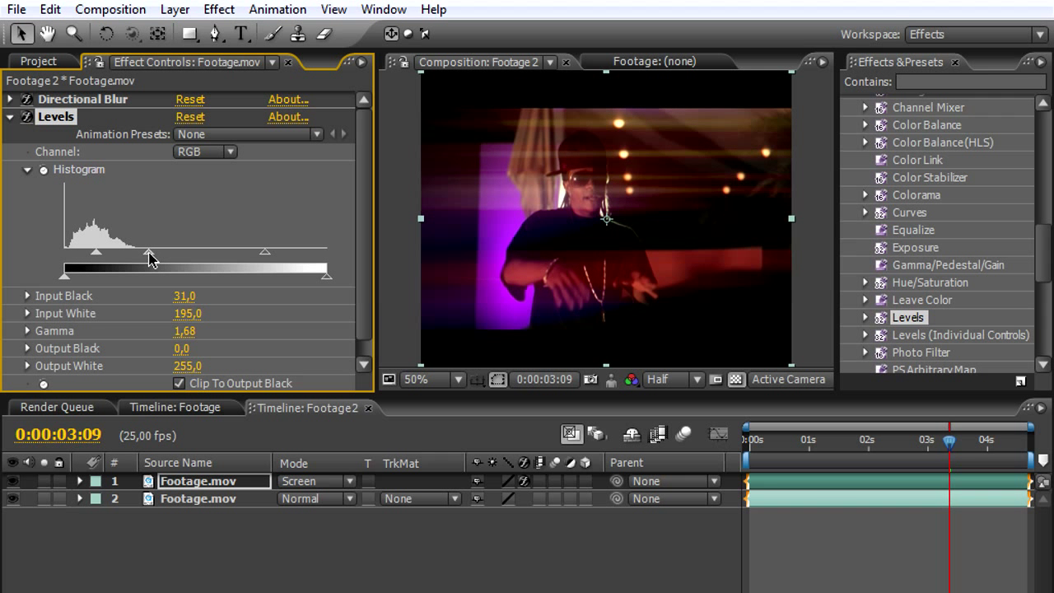
Settle Levels at Input Black 31, Input White 114 and Gamma 0.84, previewing several frames.
drag(835, 442, 923, 451)
drag(266, 260, 222, 260)
drag(136, 252, 167, 260)
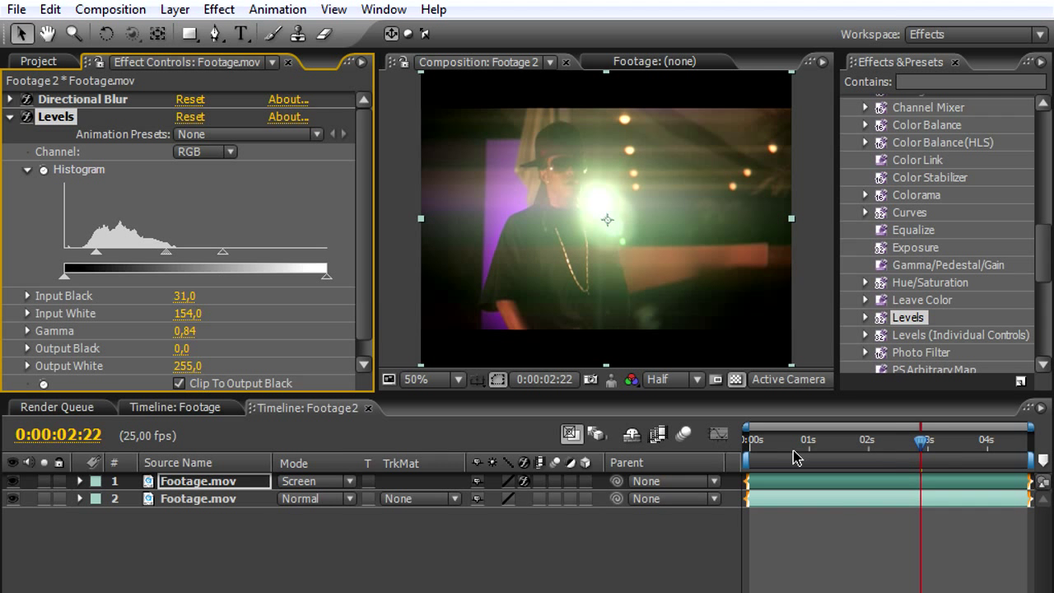
drag(920, 449, 789, 449)
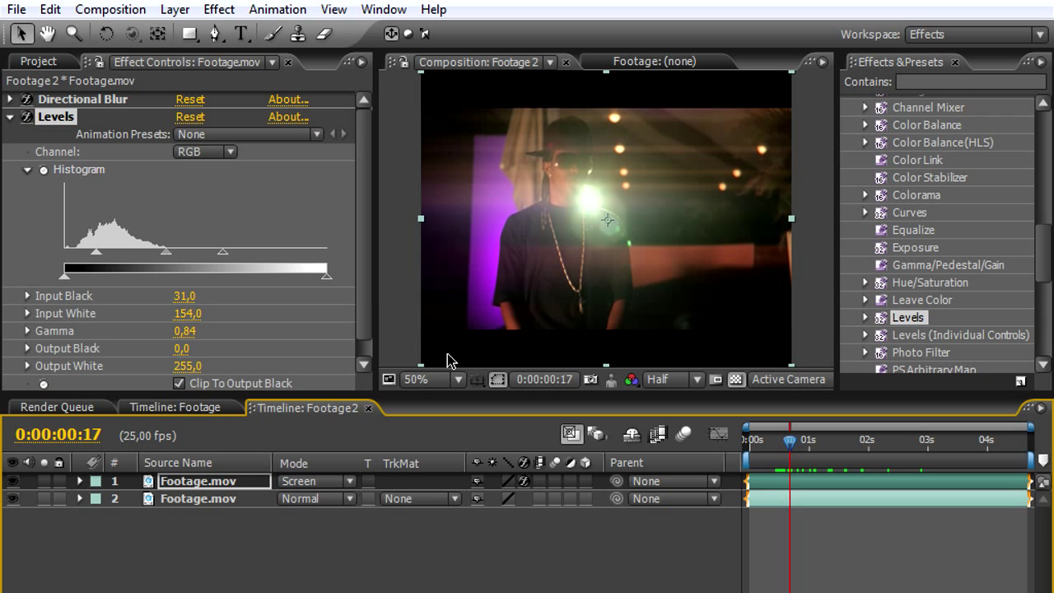
drag(220, 260, 181, 259)
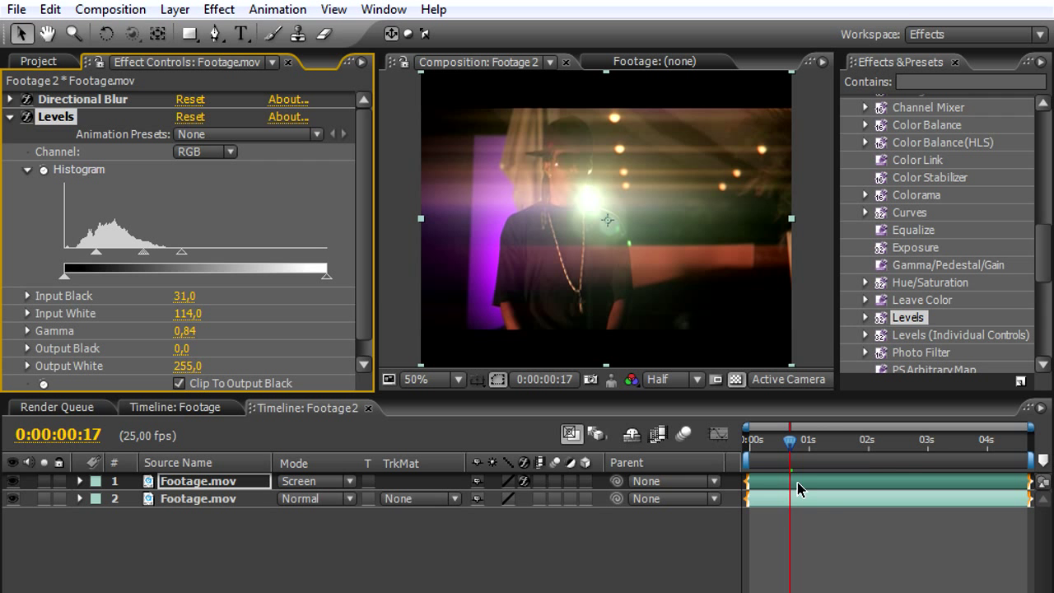
click(837, 457)
mouse_move(859, 463)
mouse_down()
mouse_move(979, 457)
mouse_move(799, 456)
mouse_move(866, 453)
mouse_up()
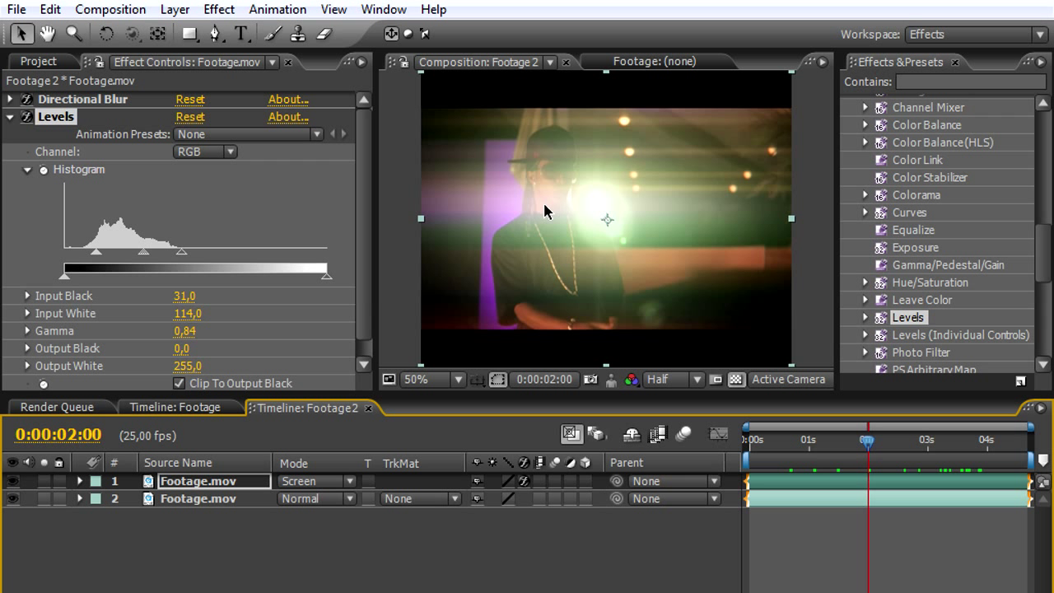
click(16, 119)
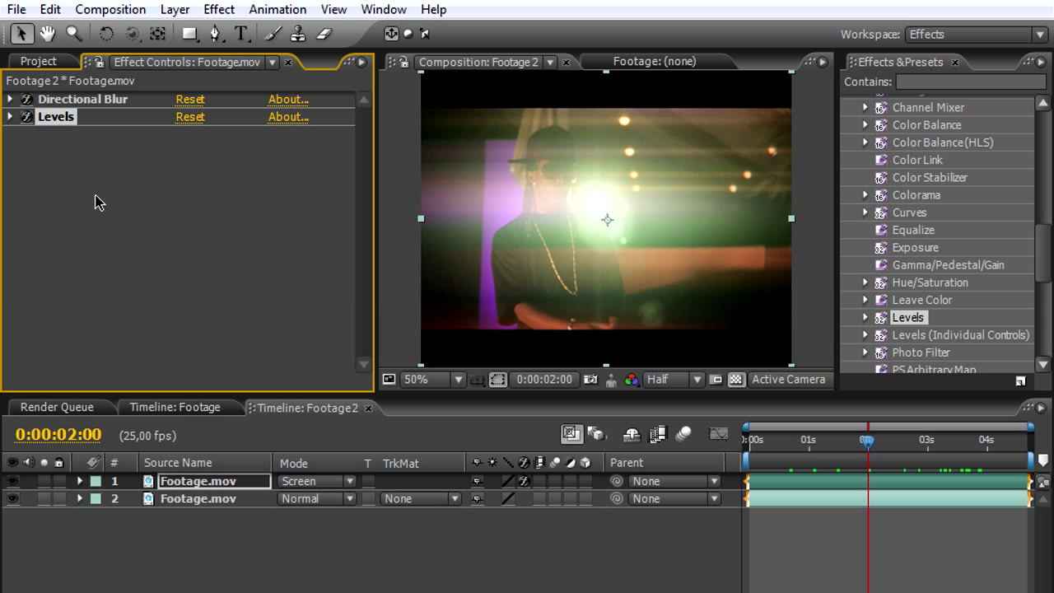
Apply Hue/Saturation to the top layer and rotate Master Hue to 1x+175°.
click(936, 285)
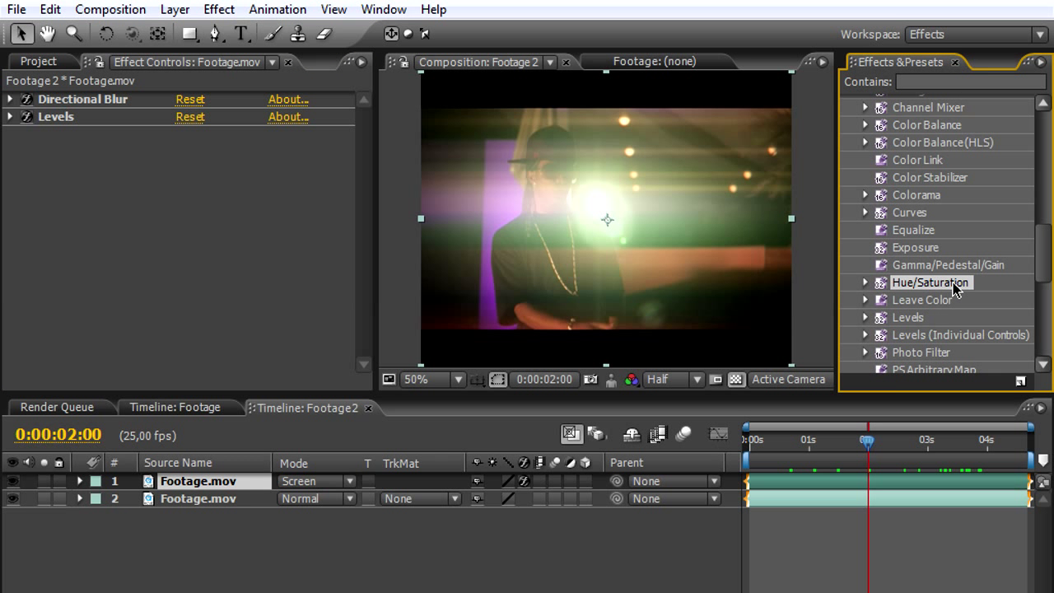
drag(954, 287, 846, 481)
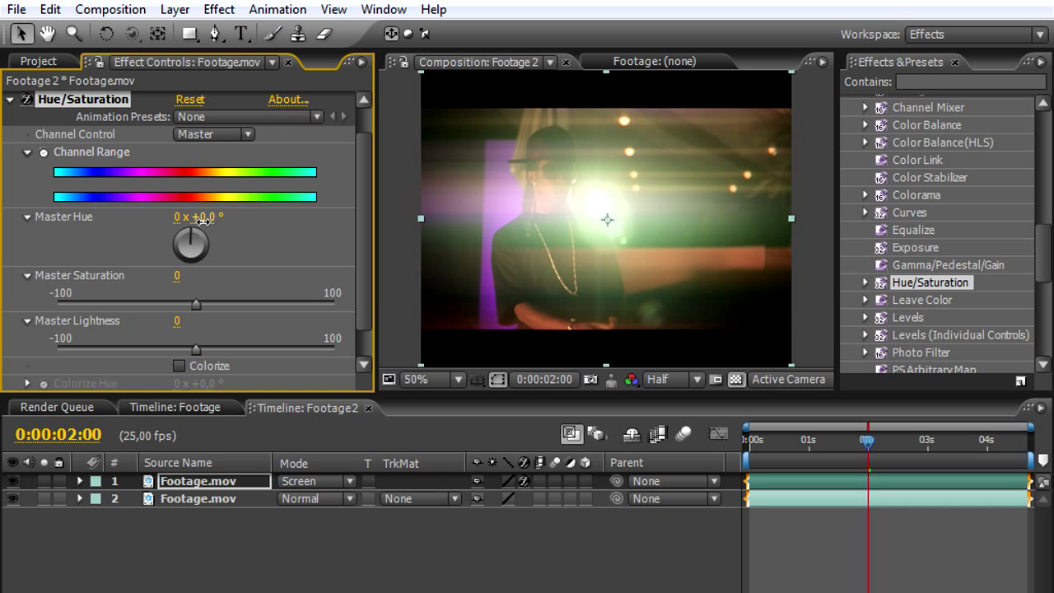
drag(200, 217, 765, 233)
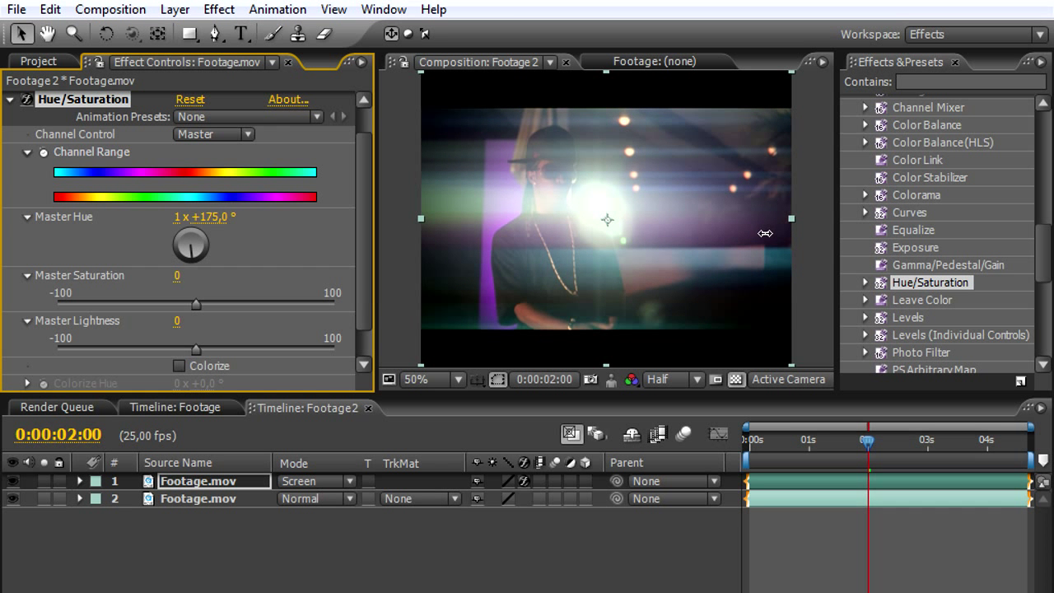
drag(867, 440, 944, 458)
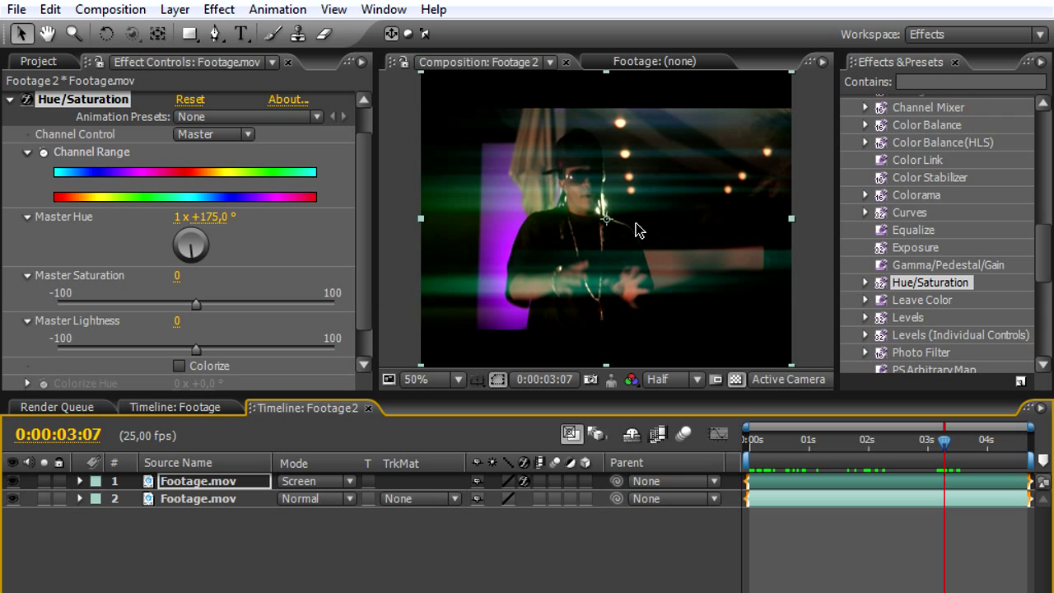
mouse_move(946, 453)
mouse_down()
mouse_move(745, 448)
mouse_move(928, 455)
mouse_up()
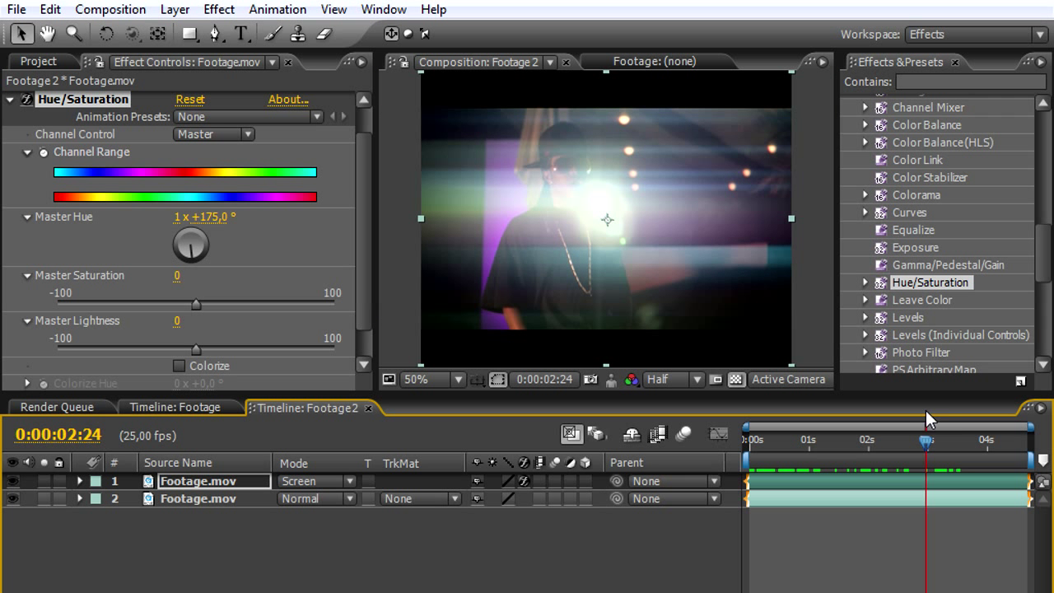
drag(932, 445, 856, 449)
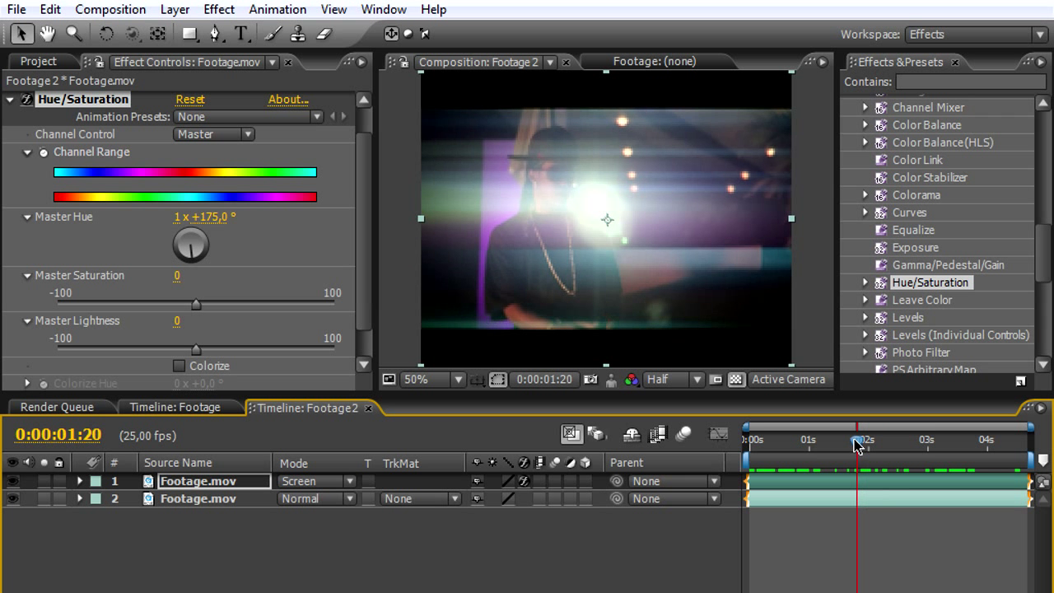
Switch the preview resolution to Full and return to around the one-second mark.
click(666, 379)
click(687, 403)
mouse_move(856, 445)
mouse_down()
mouse_move(779, 448)
mouse_move(963, 450)
mouse_move(845, 443)
mouse_up()
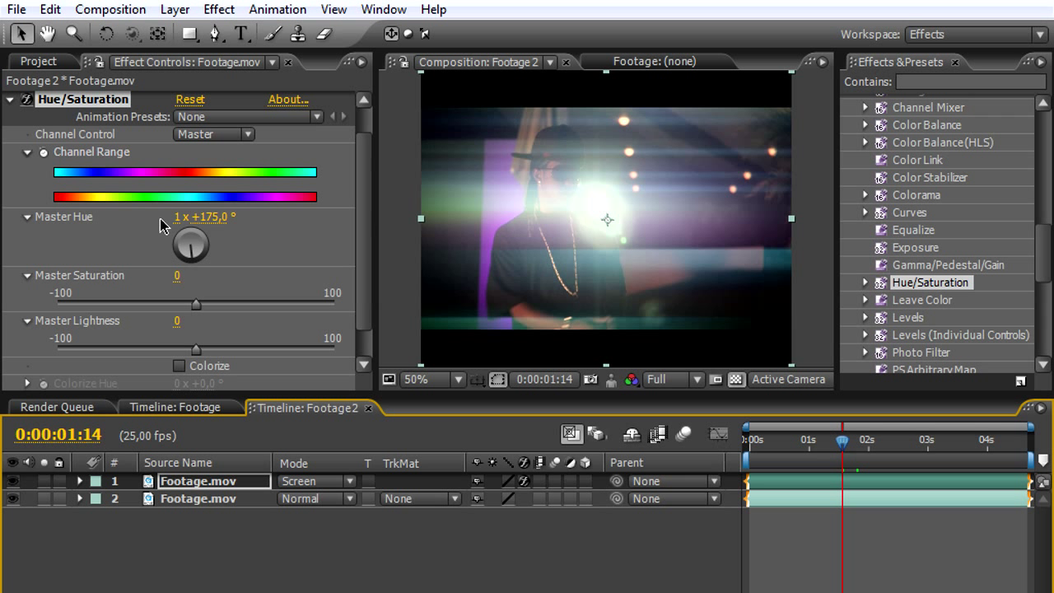
Collapse Hue/Saturation and compare the original Footage composition with Footage 2.
click(9, 100)
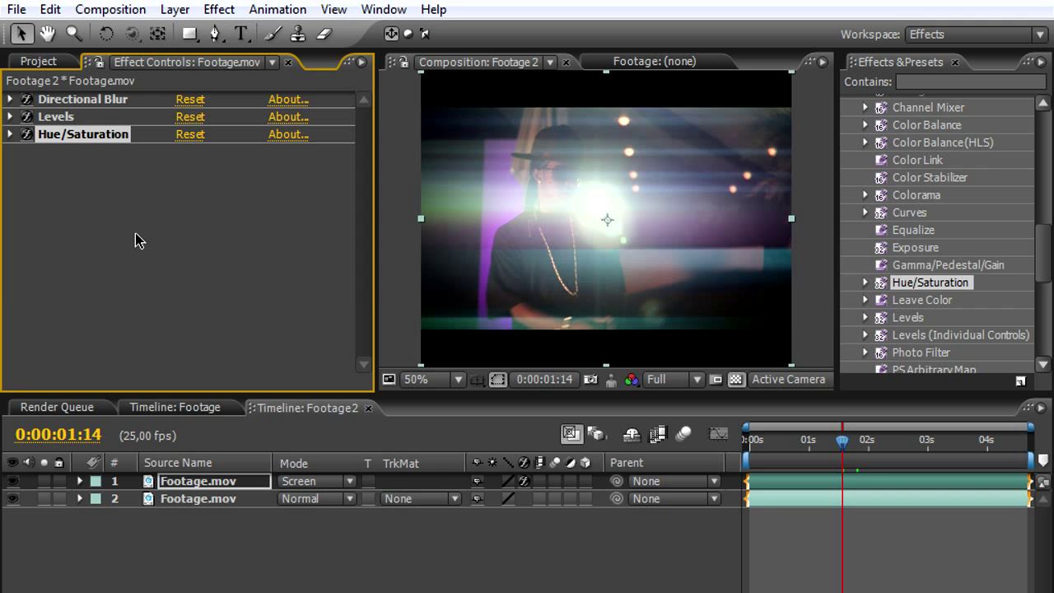
click(65, 66)
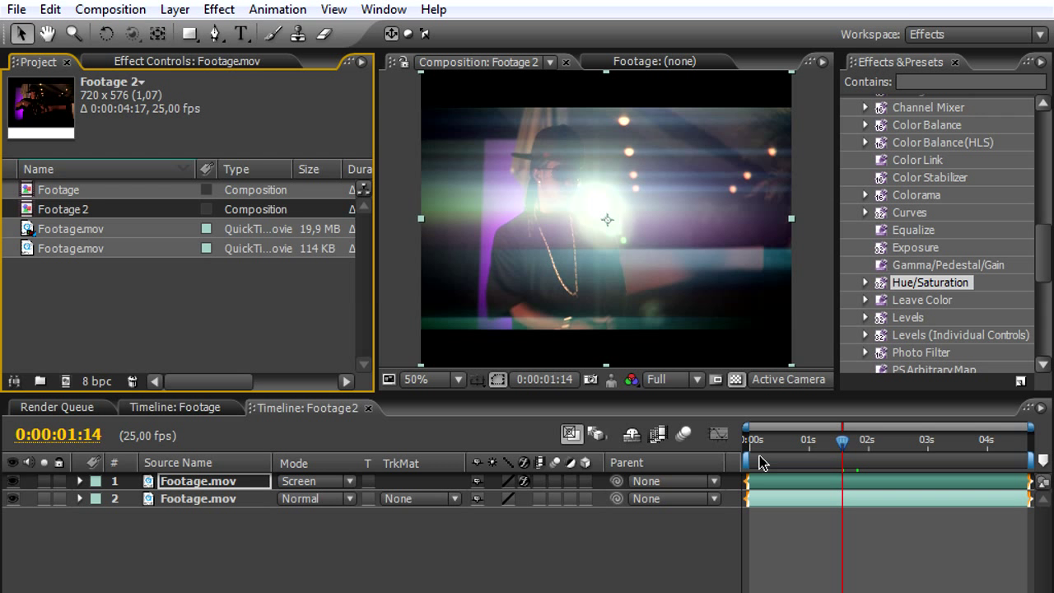
click(221, 402)
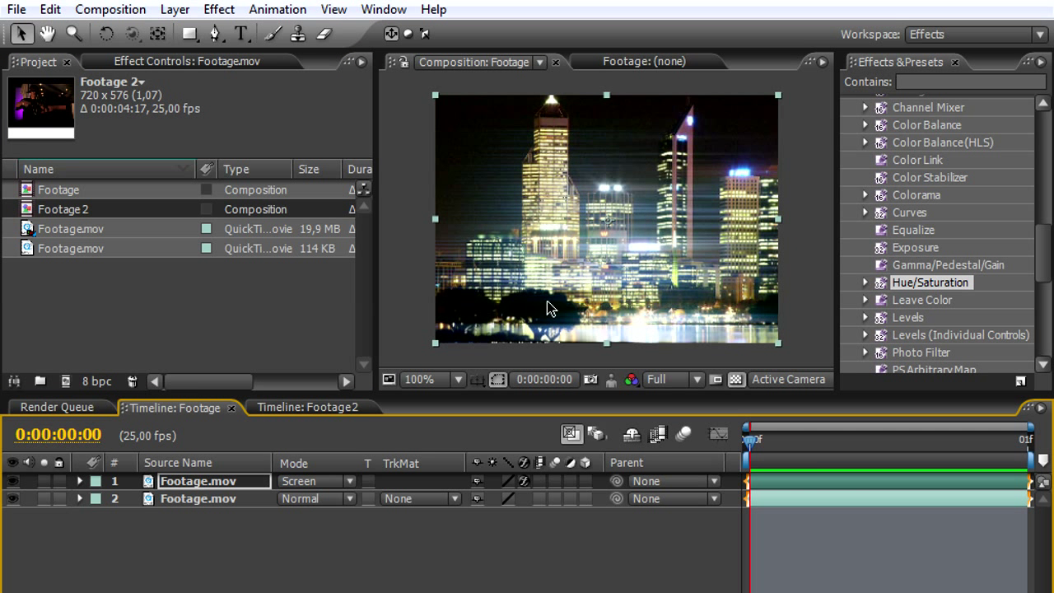
click(351, 406)
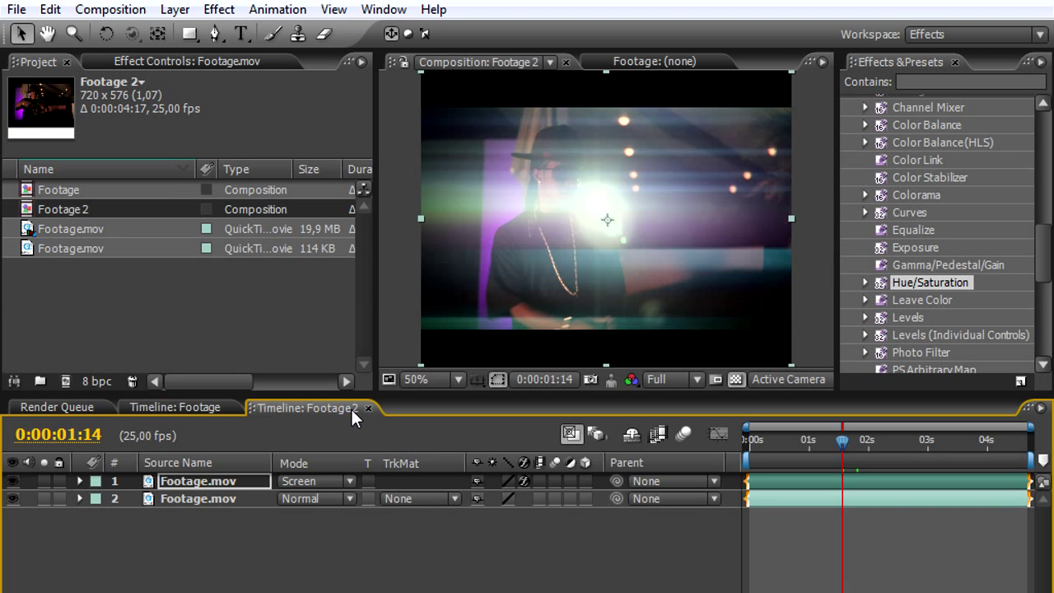
drag(804, 445, 838, 443)
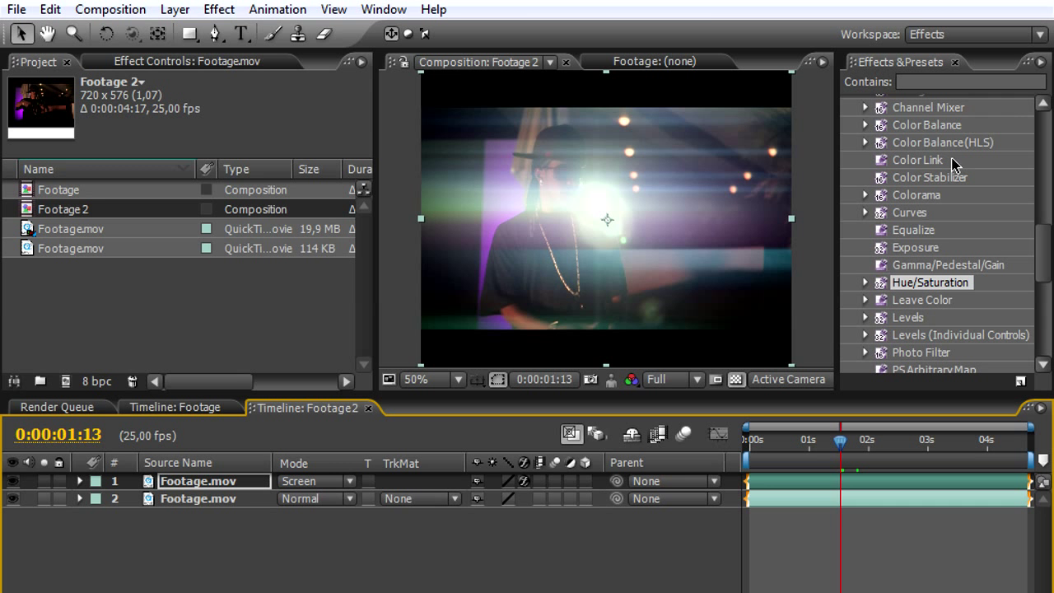
Open Window > Time Controls, run and stop a RAM Preview, and return to Effect Controls.
click(384, 9)
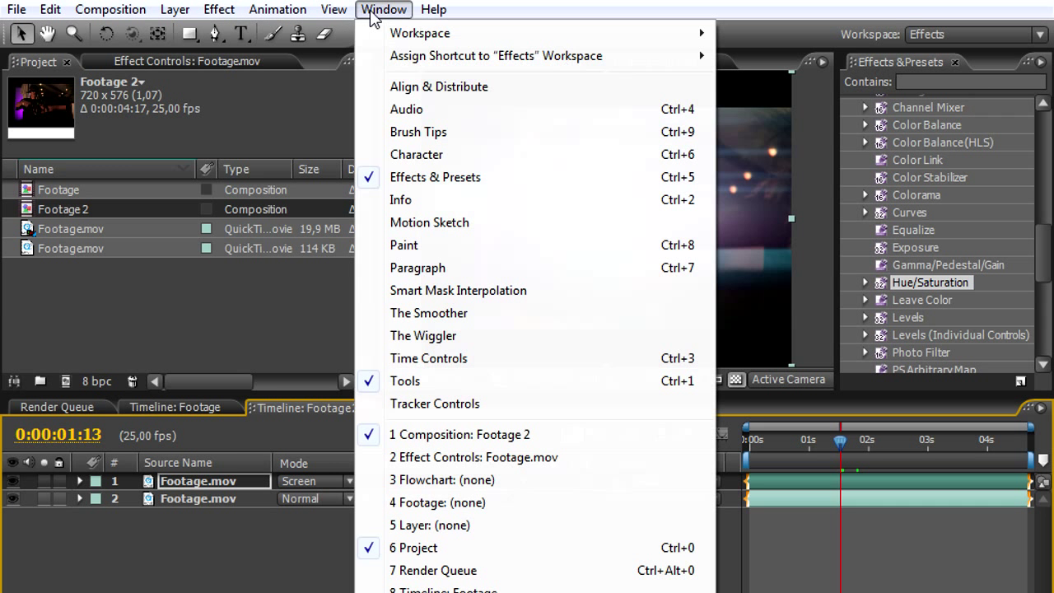
click(466, 360)
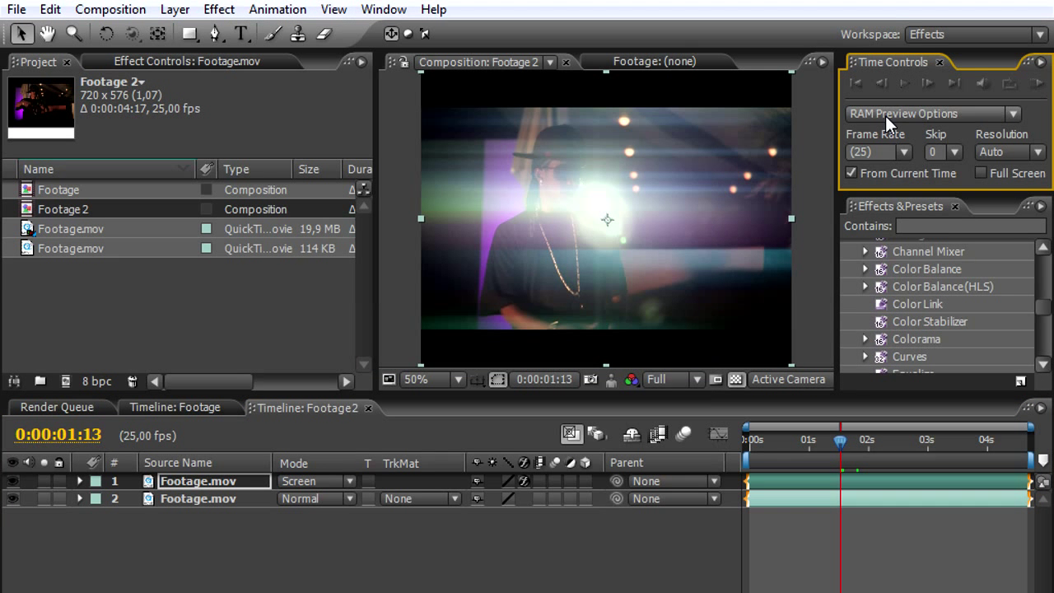
click(1036, 84)
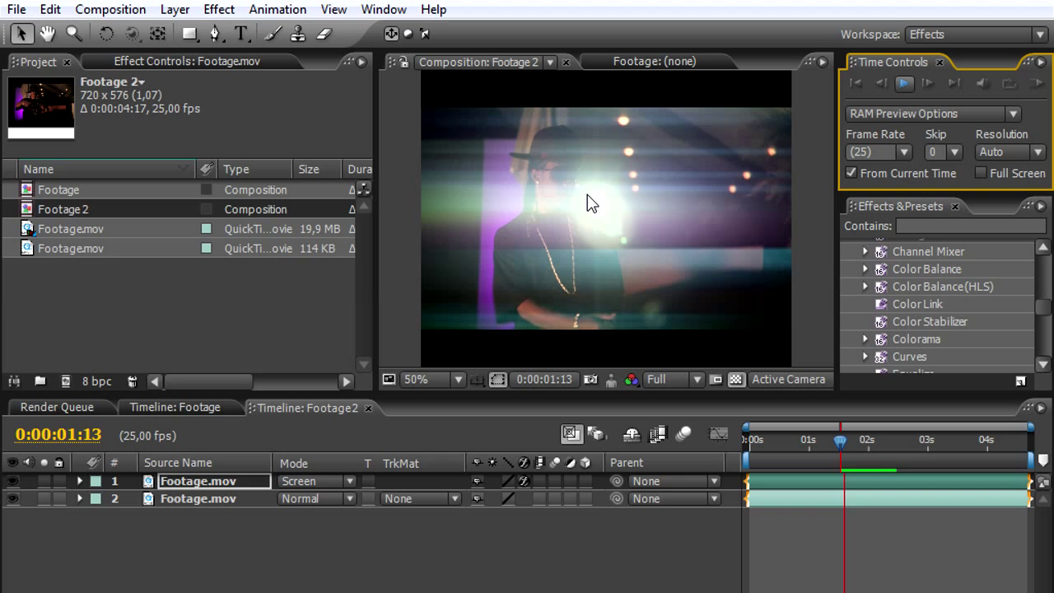
click(841, 442)
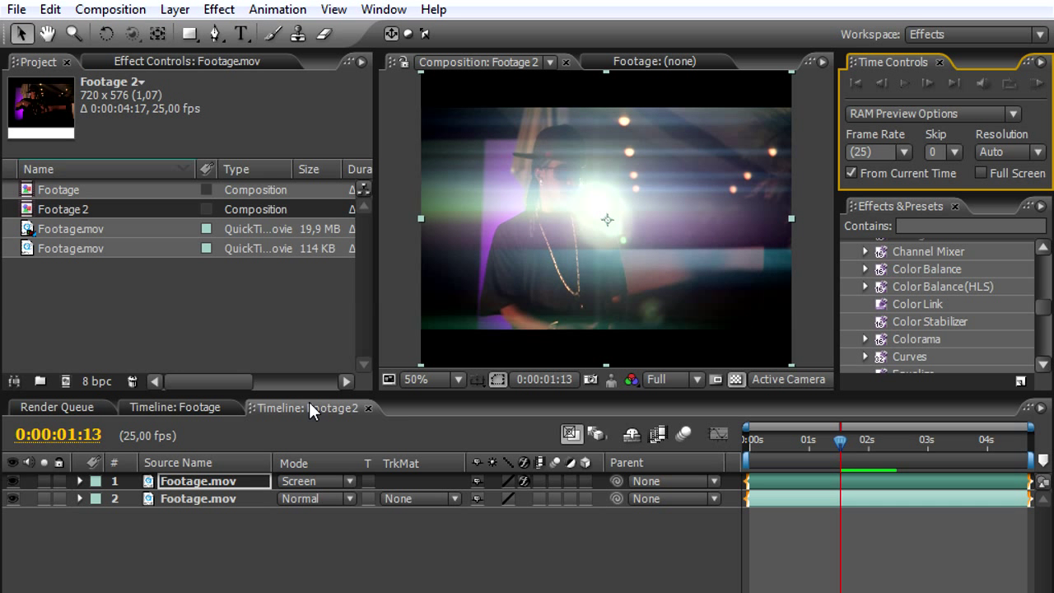
click(188, 61)
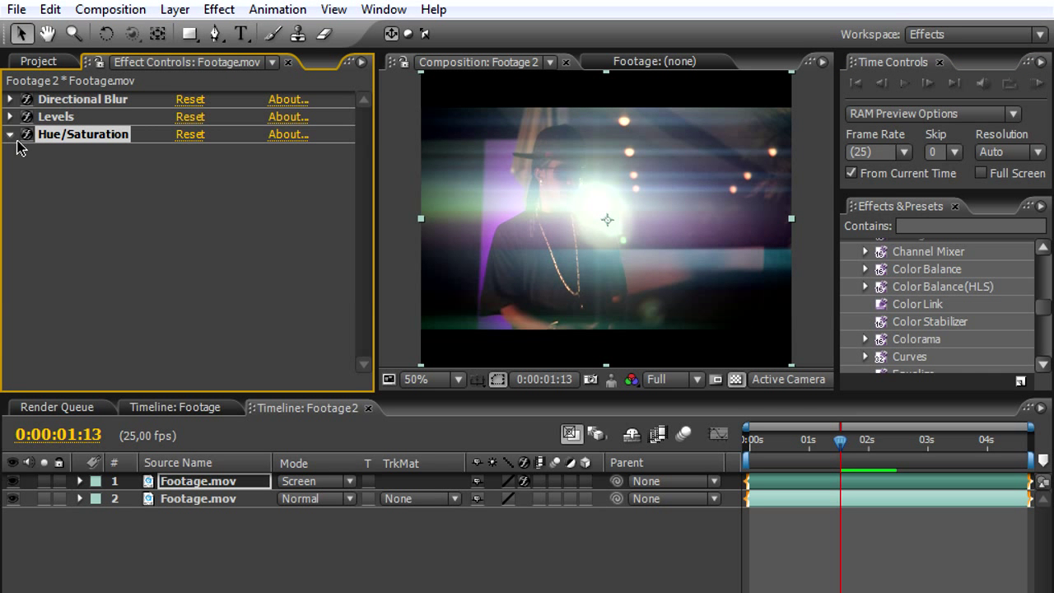
Shift Master Hue to 1x+355° and run a RAM Preview of the new colors.
drag(215, 218, 399, 219)
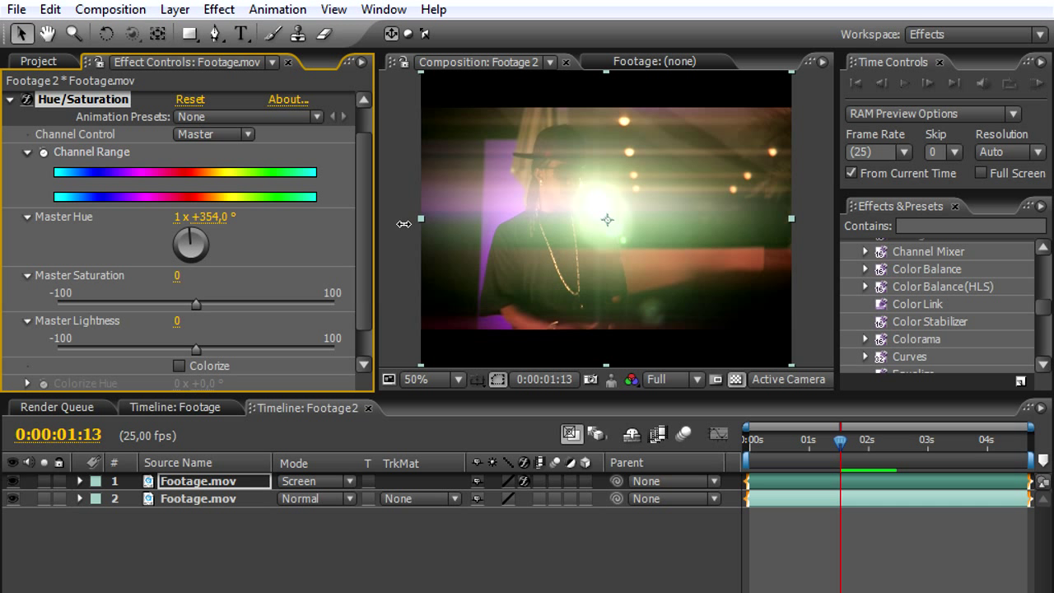
click(1034, 86)
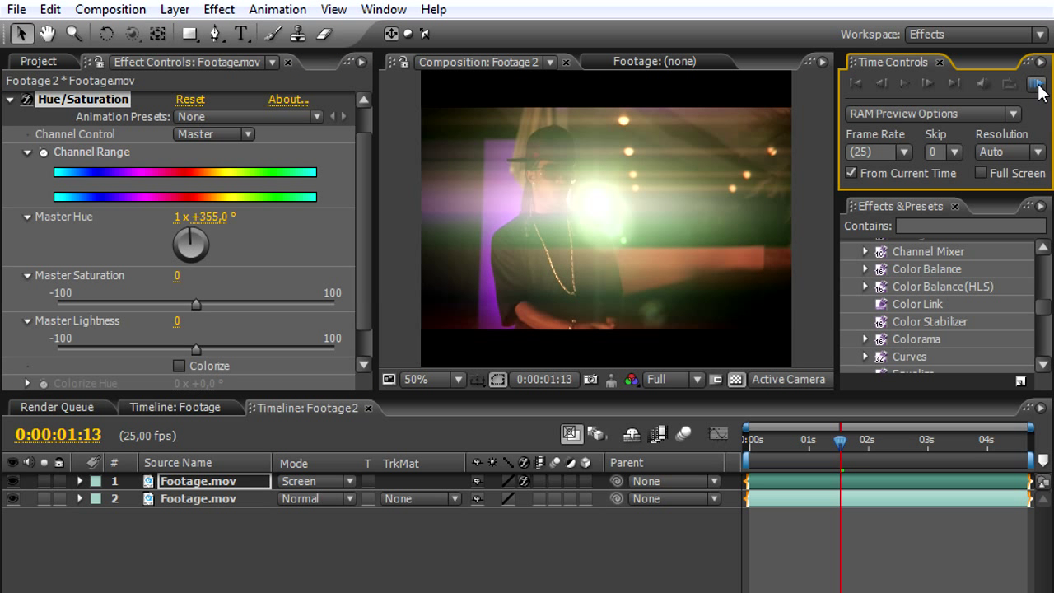
click(904, 86)
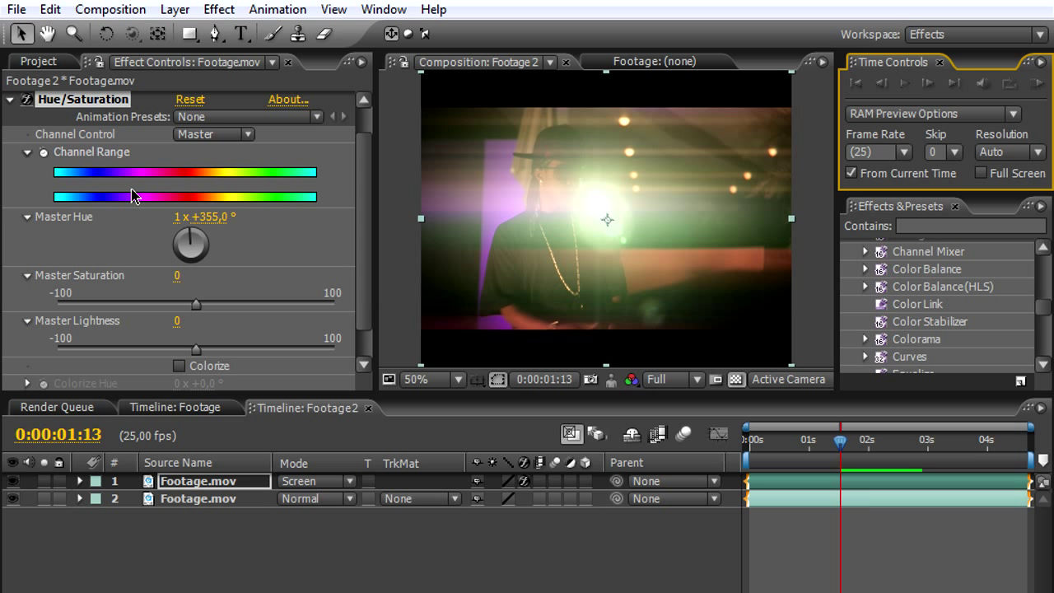
Collapse Hue/Saturation and bring the Project item list back into view.
click(10, 99)
click(41, 62)
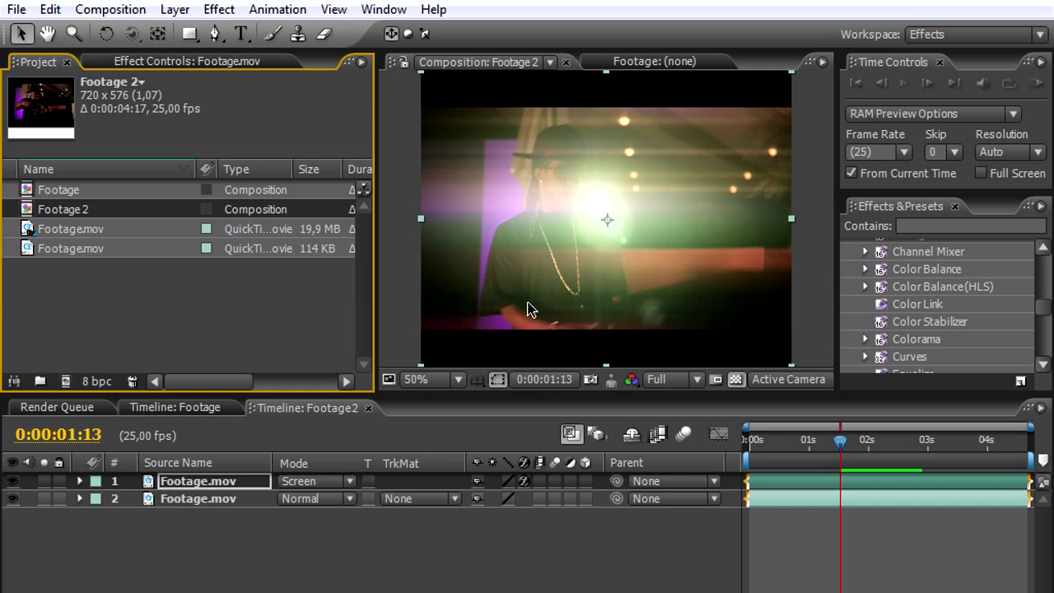
scroll(557, 300, up, 1)
scroll(533, 280, down, 1)
scroll(539, 262, up, 1)
scroll(548, 260, down, 1)
scroll(549, 255, up, 1)
scroll(559, 239, down, 1)
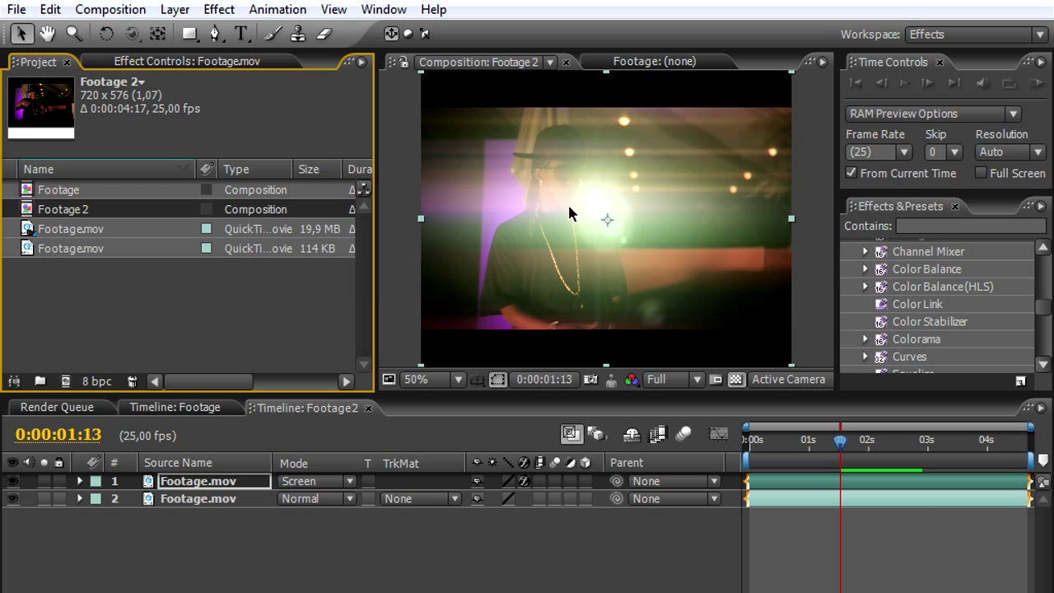